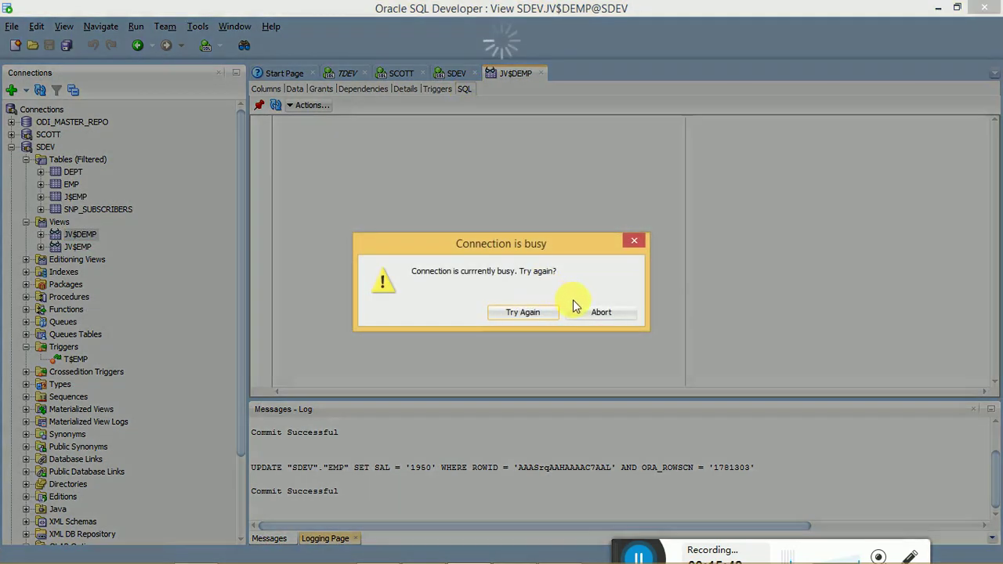
Retry the busy SDEV connection to load the SQL of the JV$DEMP view, and dismiss the remaining prompt.
left_click(541, 312)
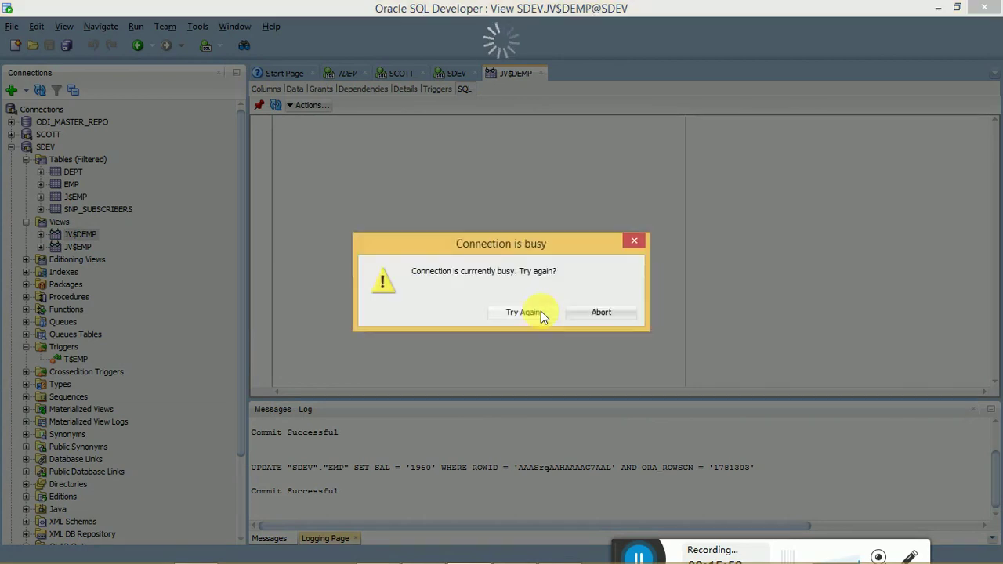
left_click(541, 311)
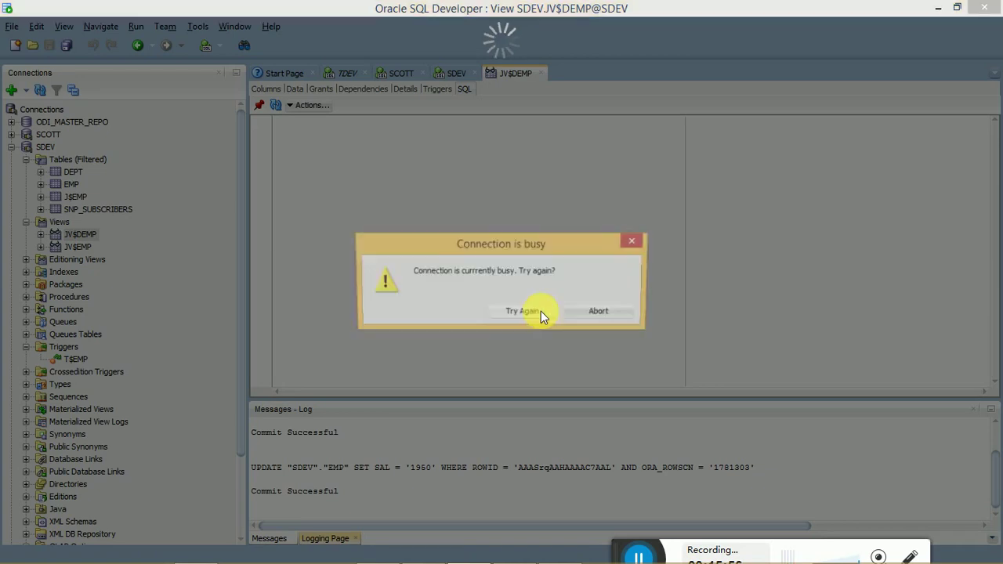
left_click(635, 242)
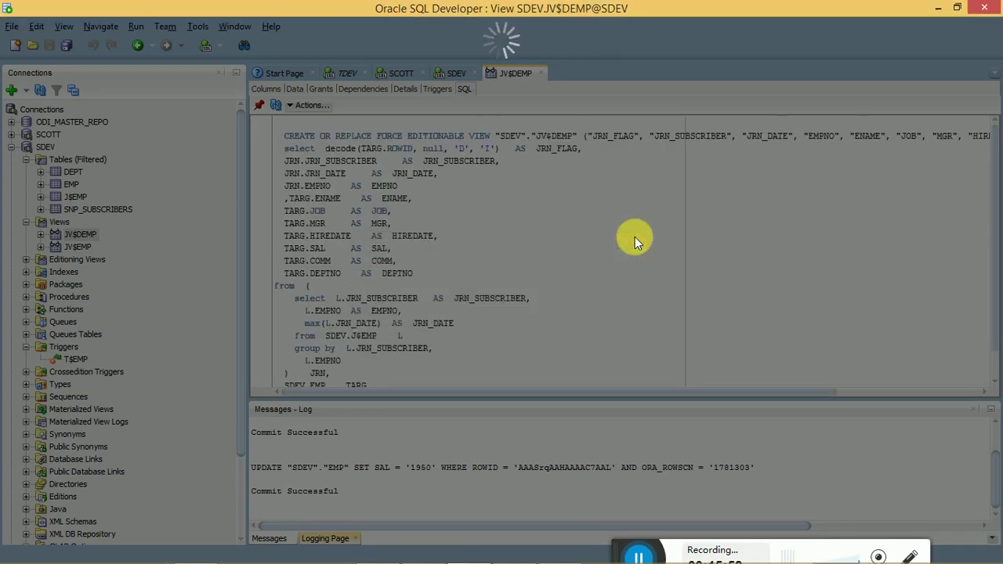
Examine the JV$DEMP view's SQL, including the SDEV.J$EMP subquery and the EMPNO join, and close the view.
left_click(401, 310)
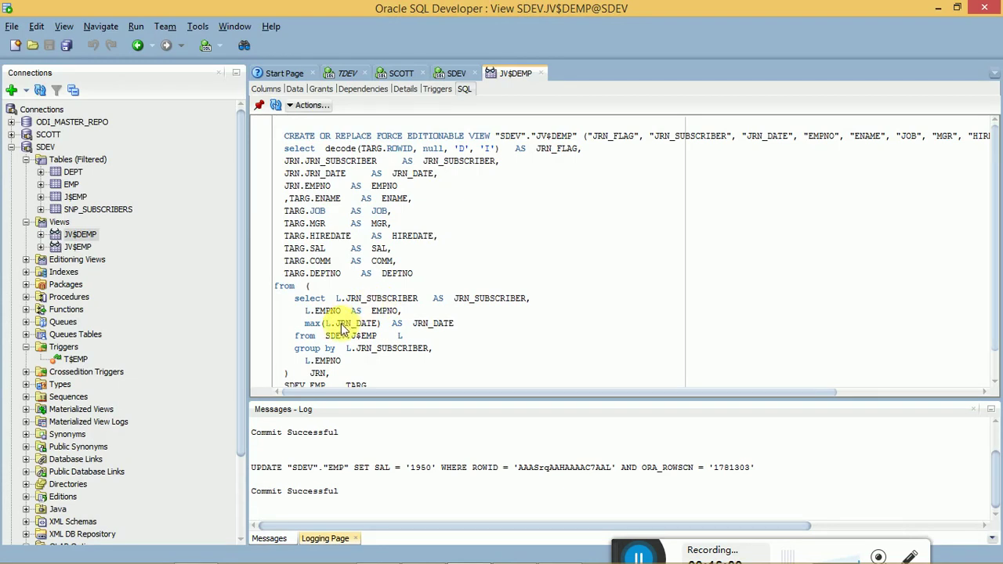
triple_click(361, 337)
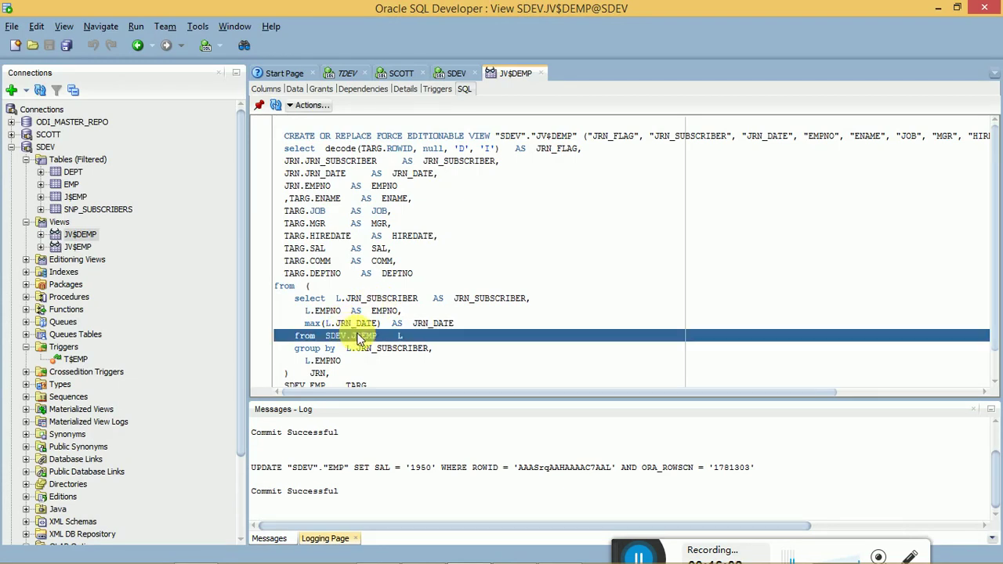
left_click(321, 383)
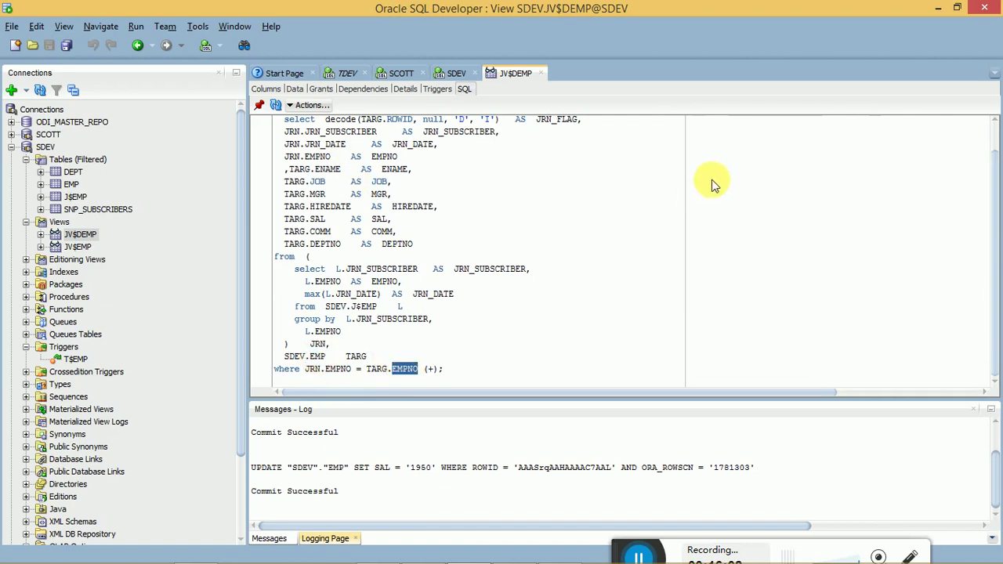
left_click(502, 169)
key("ctrl+Home")
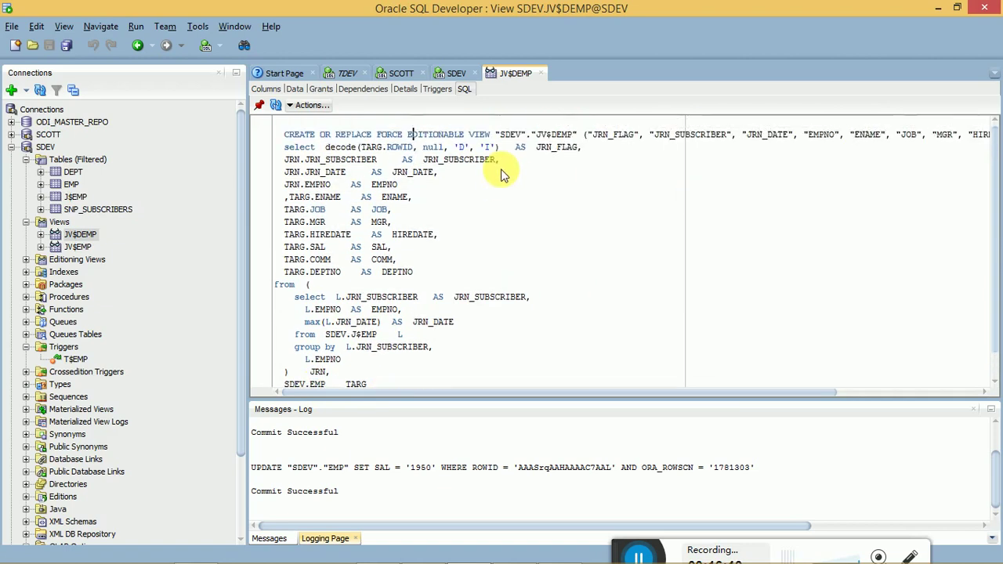
left_click(542, 74)
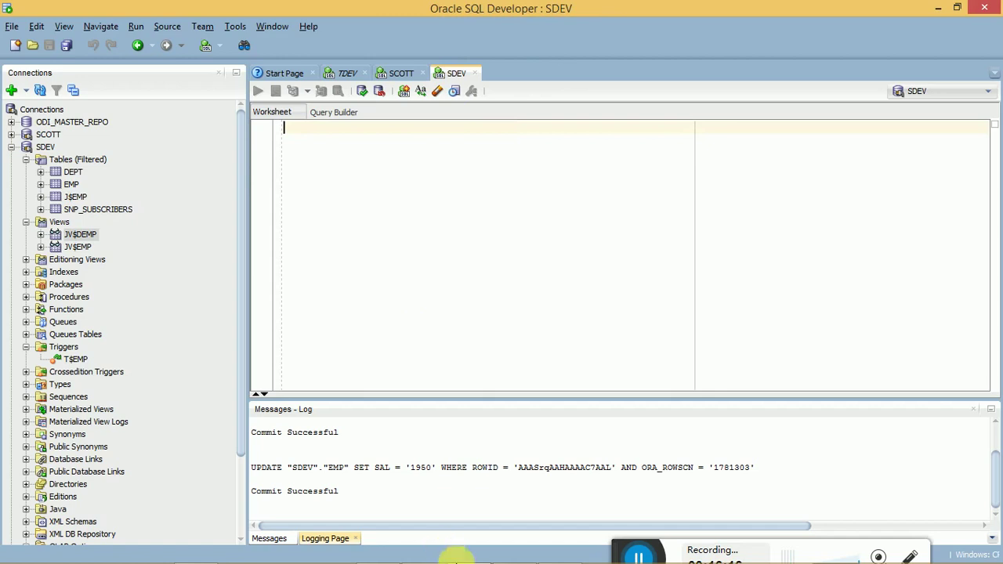
Switch to Oracle Data Integrator Studio and create a mapping named EMP_CDC_MAPPING with an empty dataset in FINANCE_FOLDER.
mouse_move(459, 537)
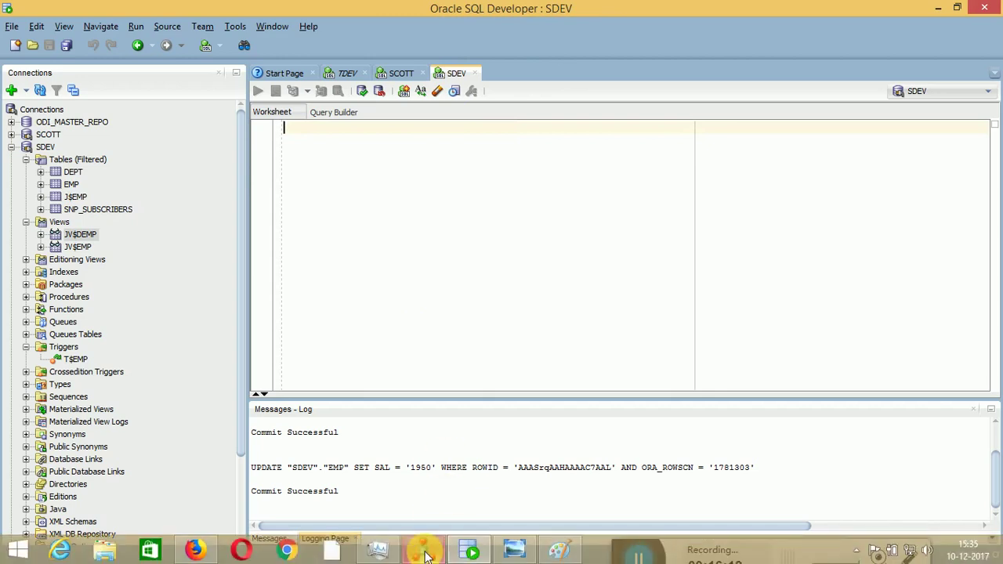
left_click(423, 551)
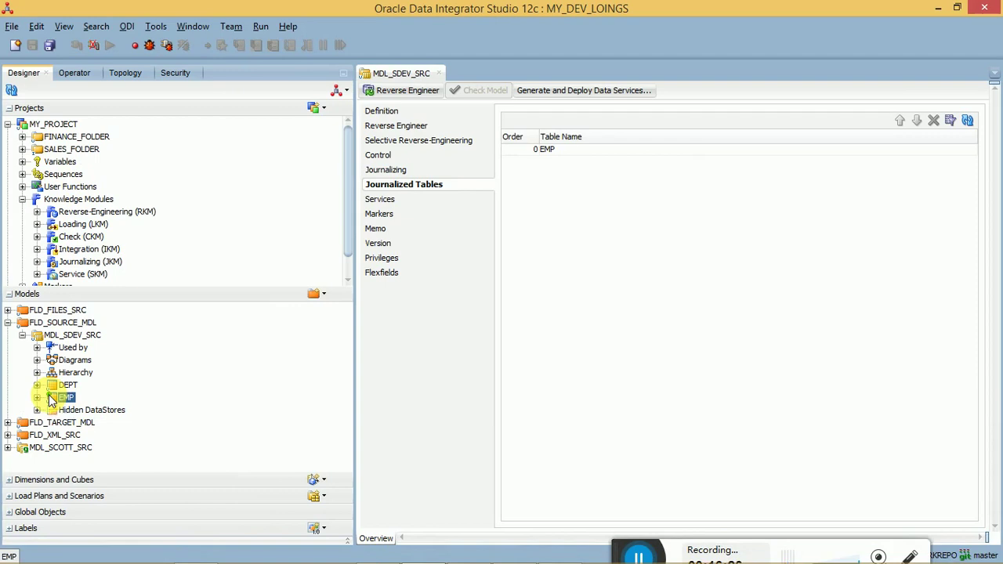
left_click(22, 137)
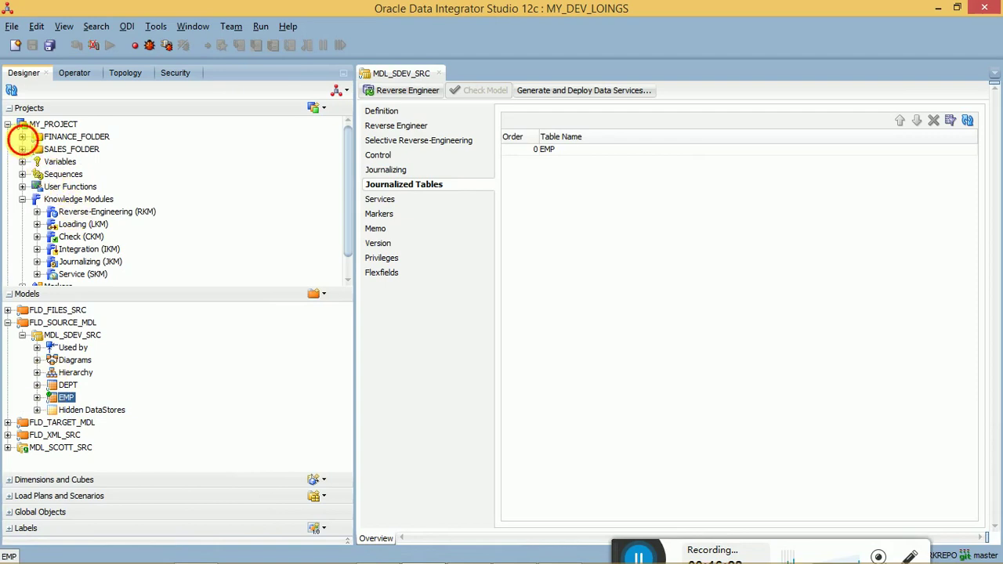
left_click(37, 161)
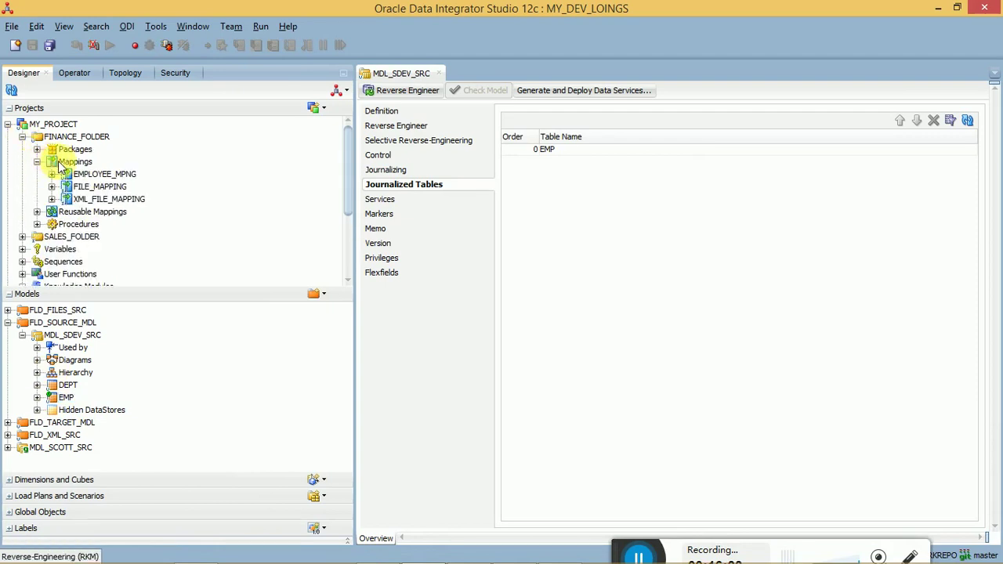
right_click(61, 166)
left_click(94, 171)
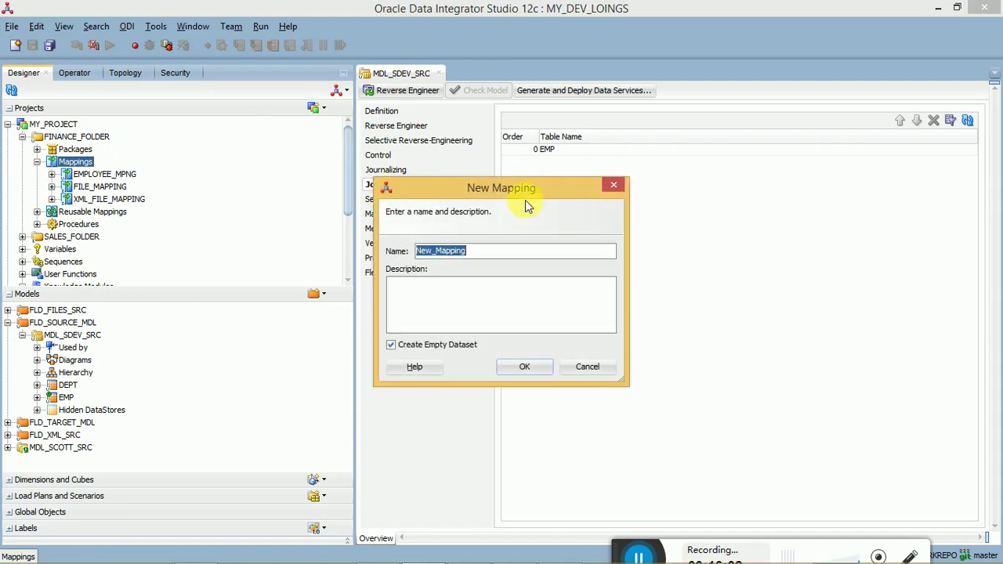
type("EMP_CDC_MAPPING")
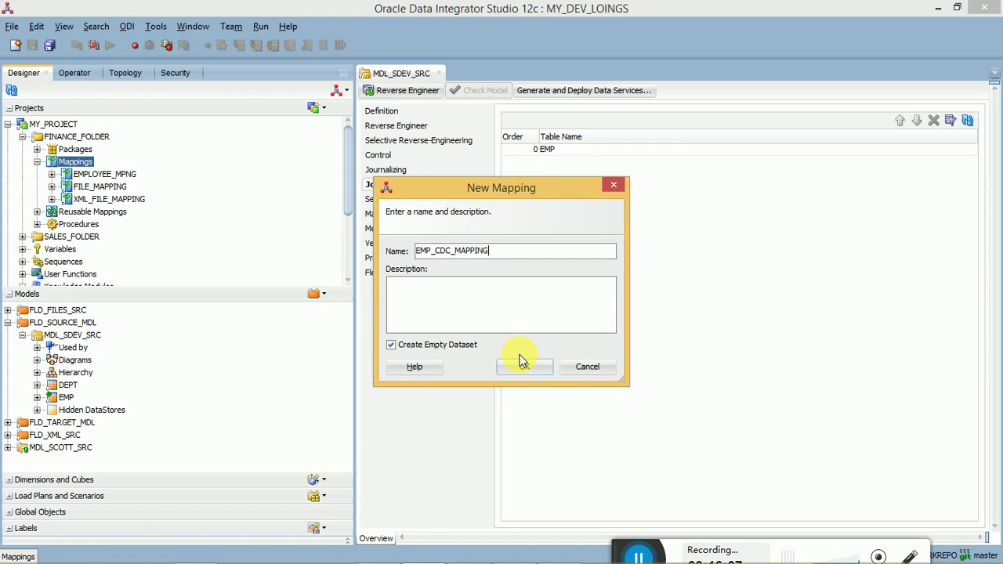
left_click(523, 366)
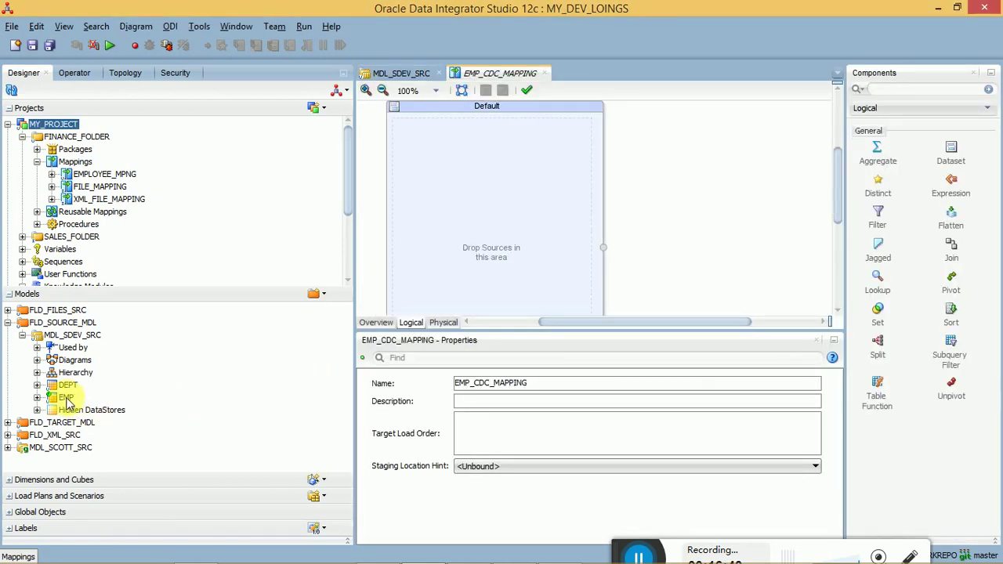
Add EMP from MDL_SDEV_SRC to the Default dataset as source and EMP from MDL_TDEV_TGT beside it as target.
left_click_drag(66, 398, 455, 172)
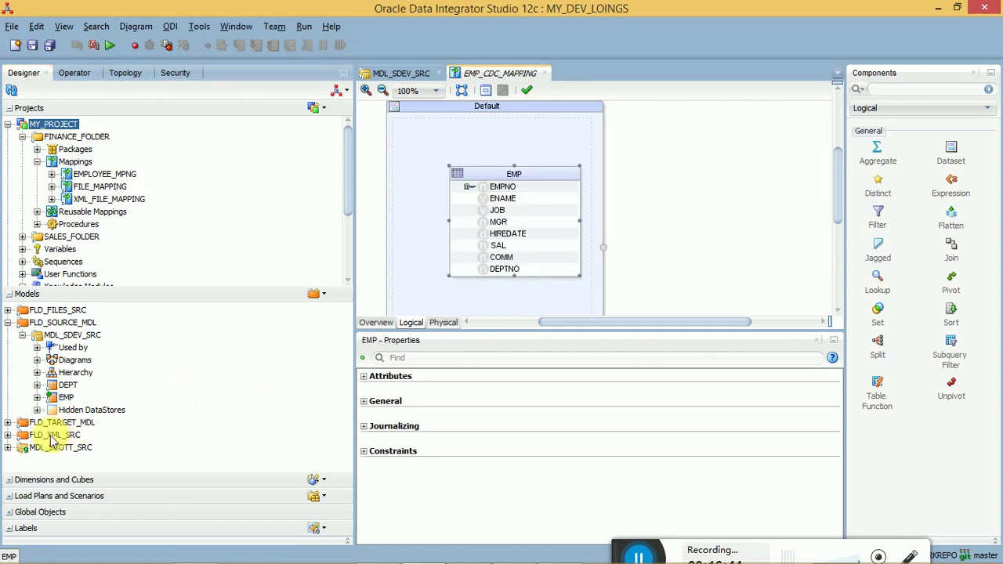
left_click(7, 423)
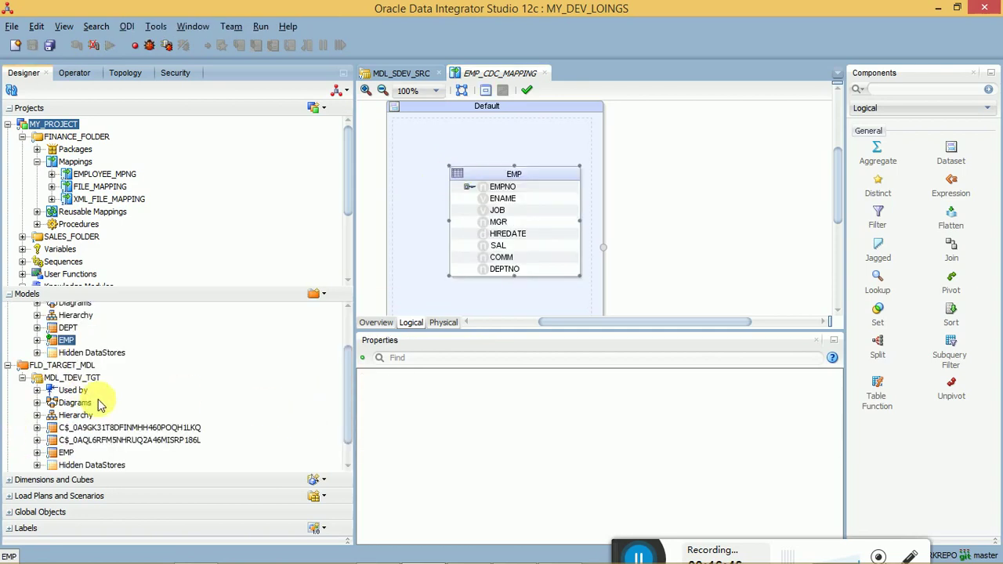
left_click(66, 453)
left_click_drag(180, 370, 667, 165)
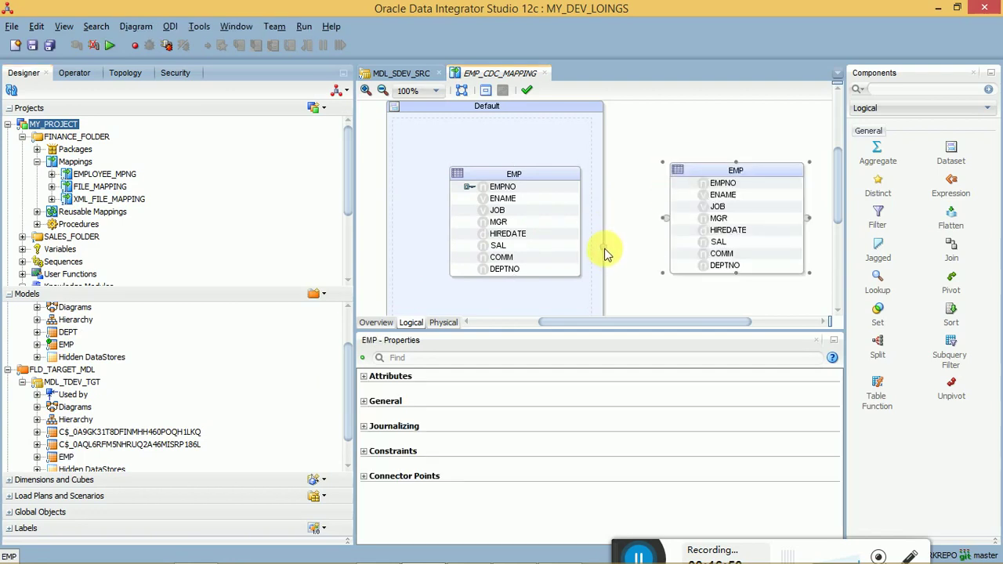
Connect the Default dataset to the target EMP datastore, auto-mapping attributes by name and ignoring case.
left_click_drag(604, 251, 666, 225)
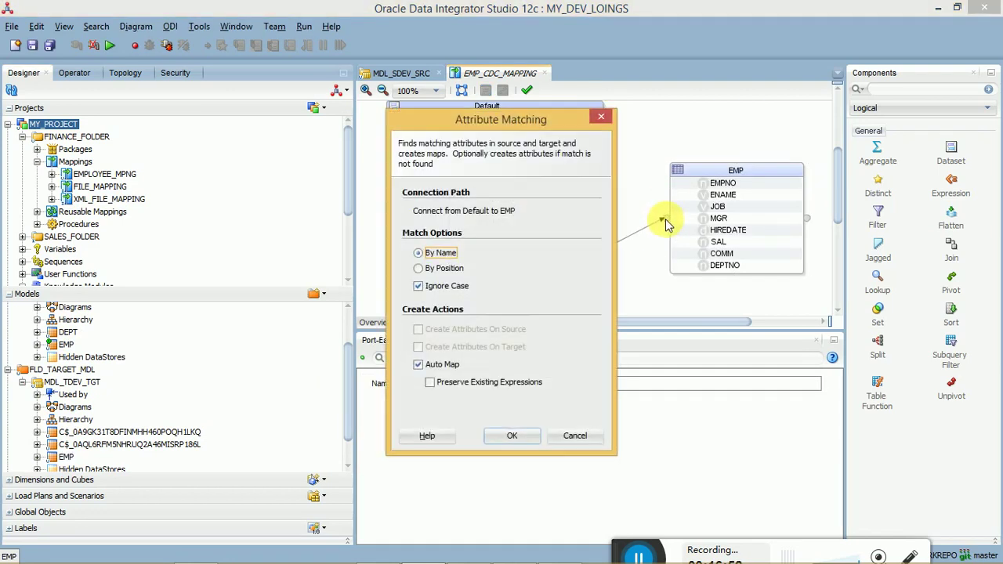
left_click(503, 437)
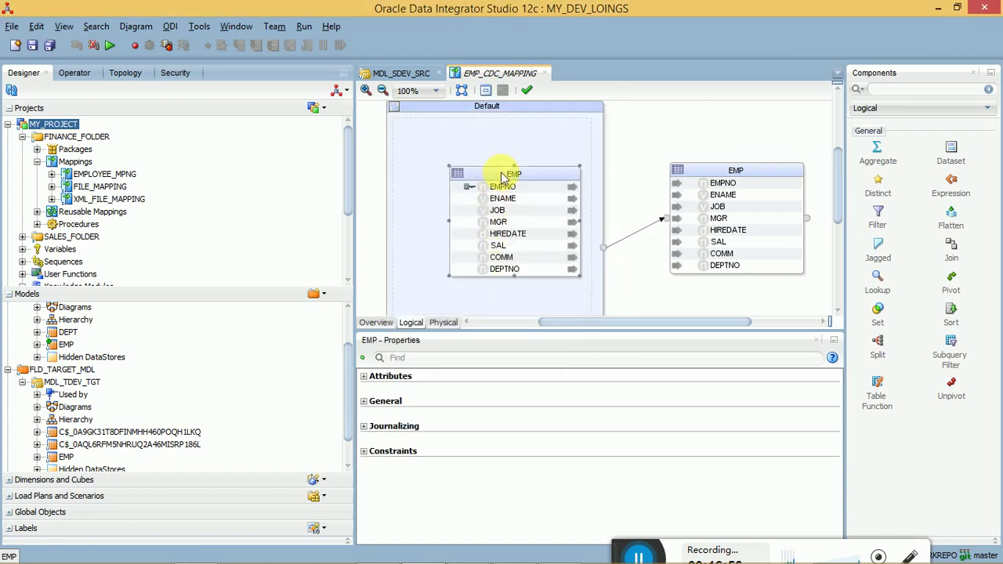
Examine the source EMP datastore's journalized data filter, especially the JRN_SUBSCRIBER condition and its subscriber name.
left_click(363, 427)
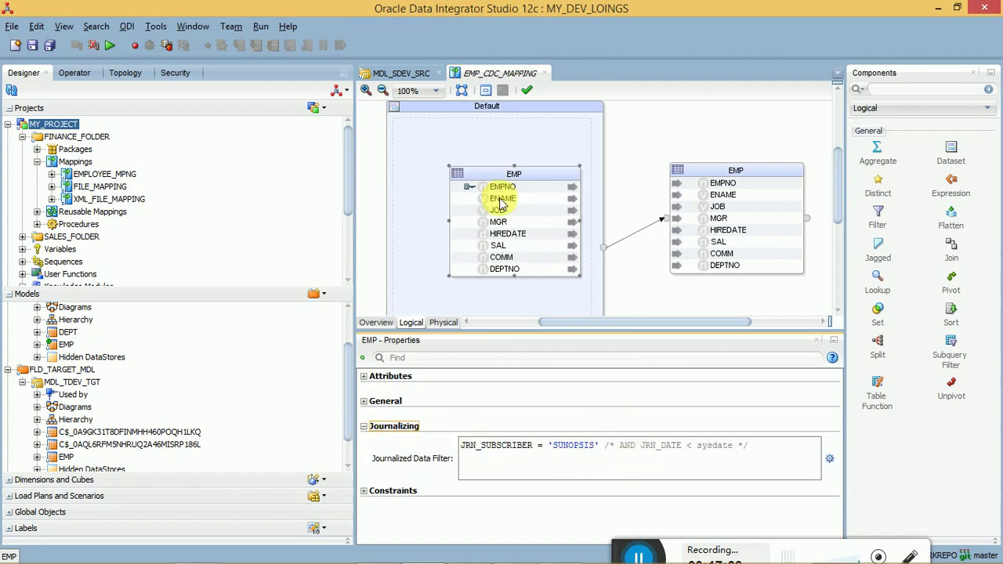
left_click(510, 171)
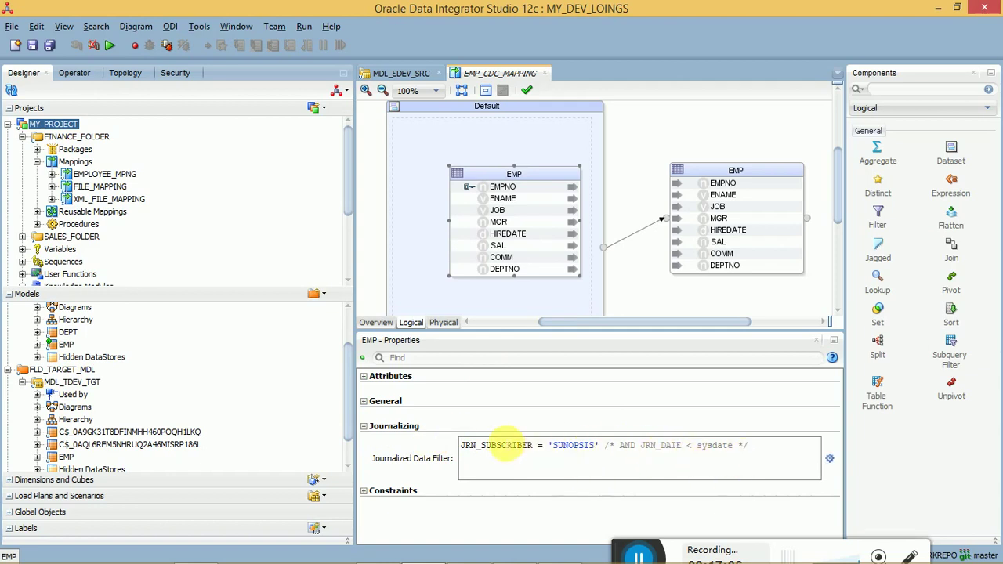
double_click(501, 450)
left_click(569, 449)
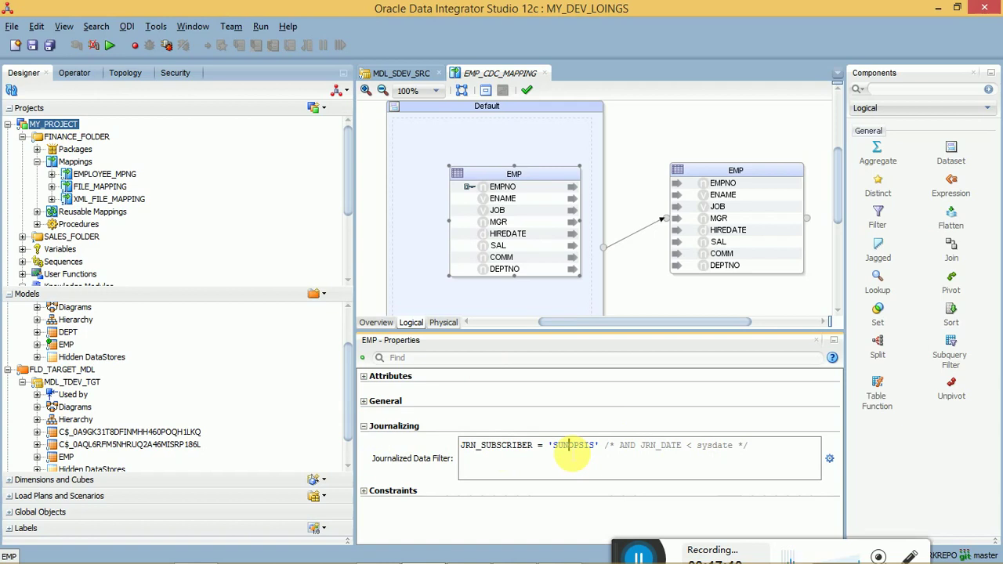
double_click(575, 446)
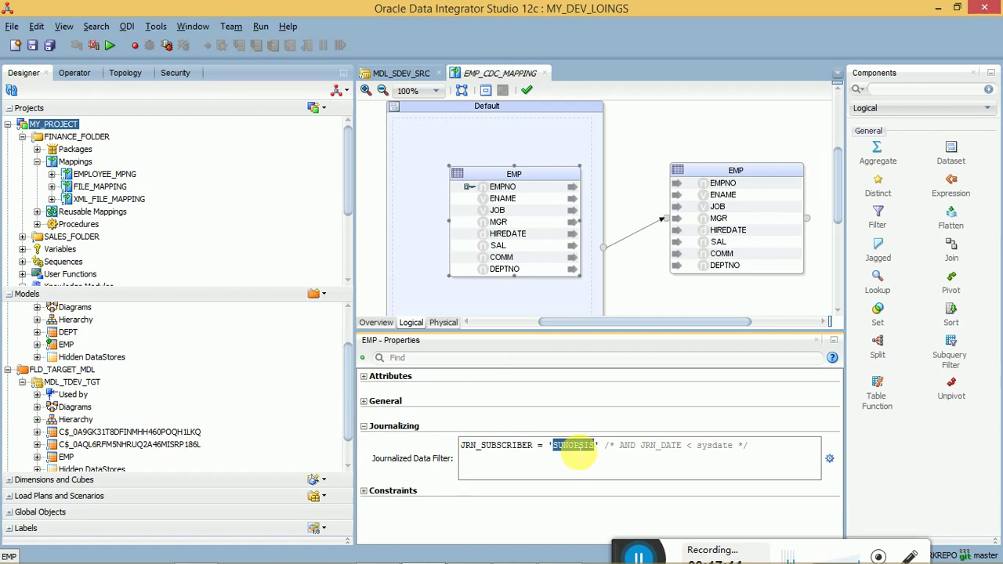
Review the general properties and attribute list of the source EMP datastore in the mapping.
left_click(366, 402)
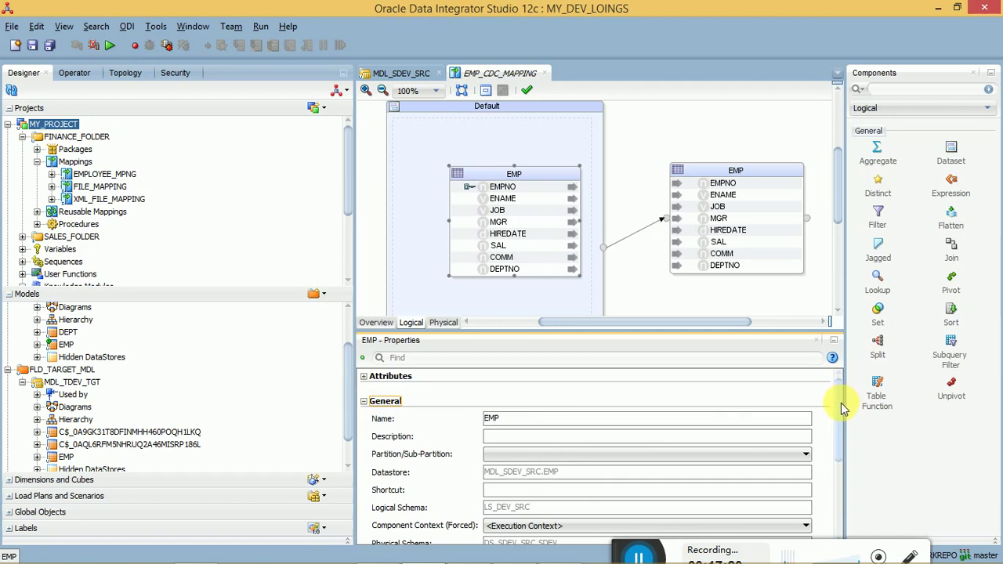
left_click_drag(841, 403, 834, 483)
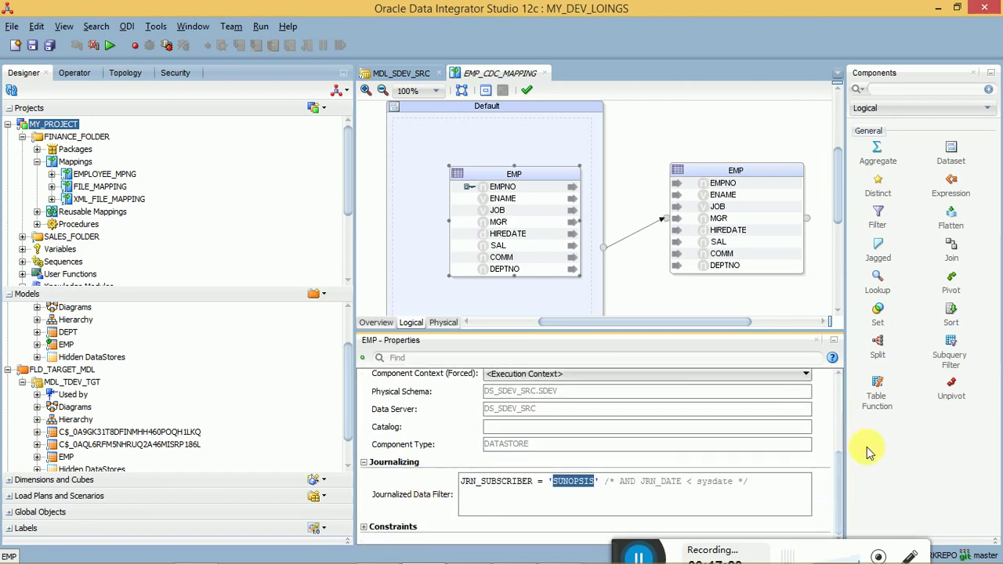
left_click_drag(841, 478, 829, 365)
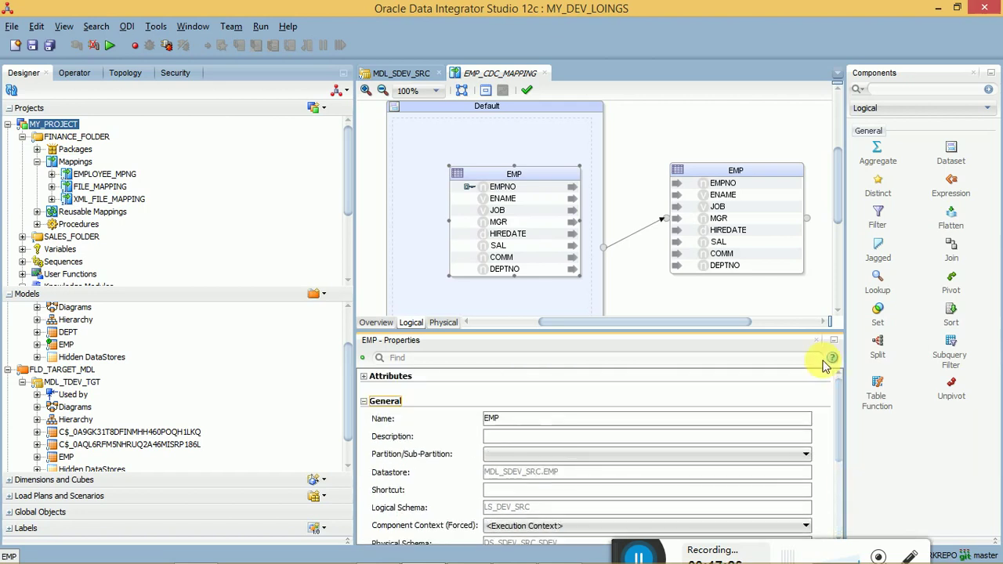
left_click(365, 376)
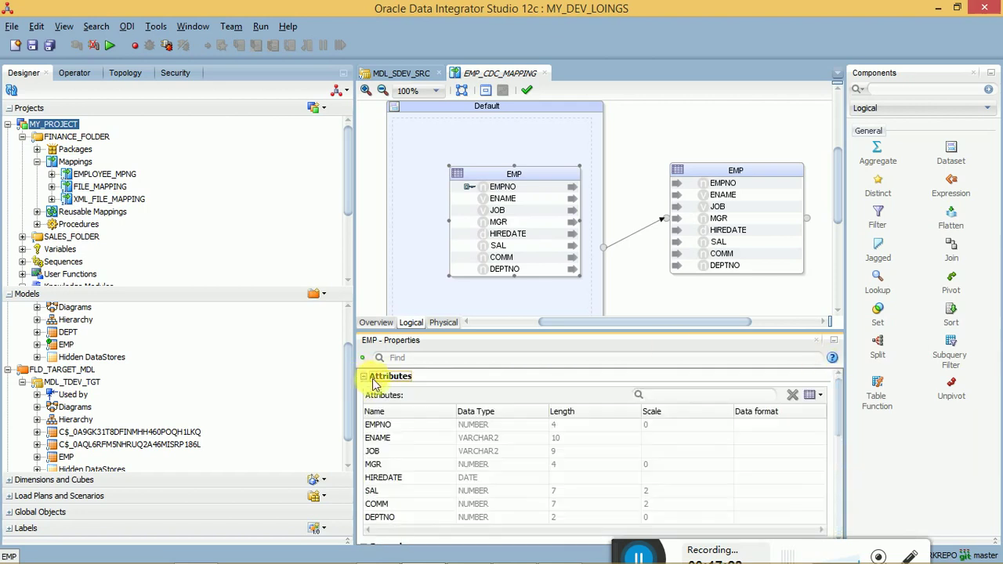
left_click_drag(838, 396, 832, 490)
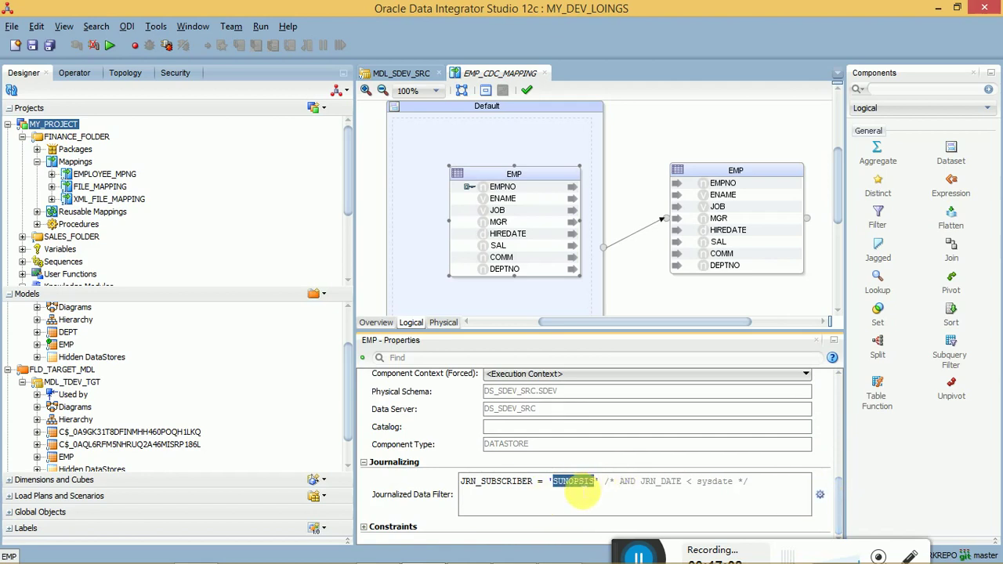
Inspect the commented JRN_DATE part of the journalized data filter, view the filter in the expression editor, and close the editor.
key("End")
key("shift+Left")
key("shift+Left")
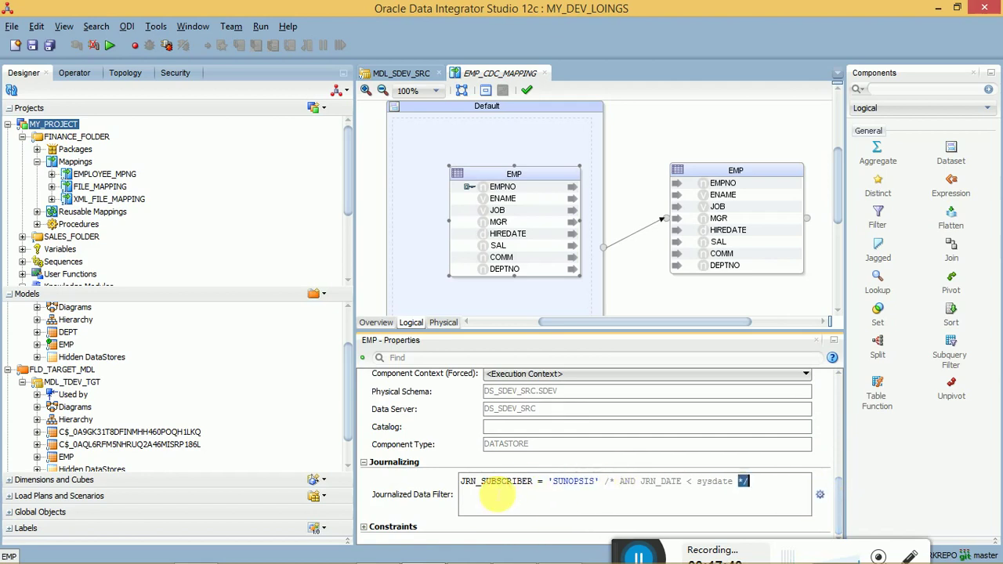
left_click(820, 495)
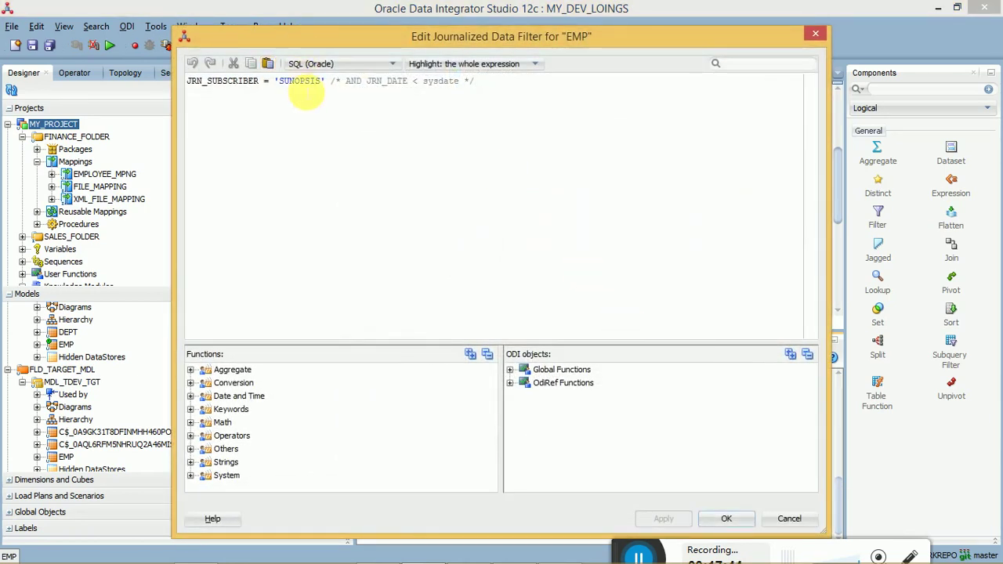
double_click(301, 83)
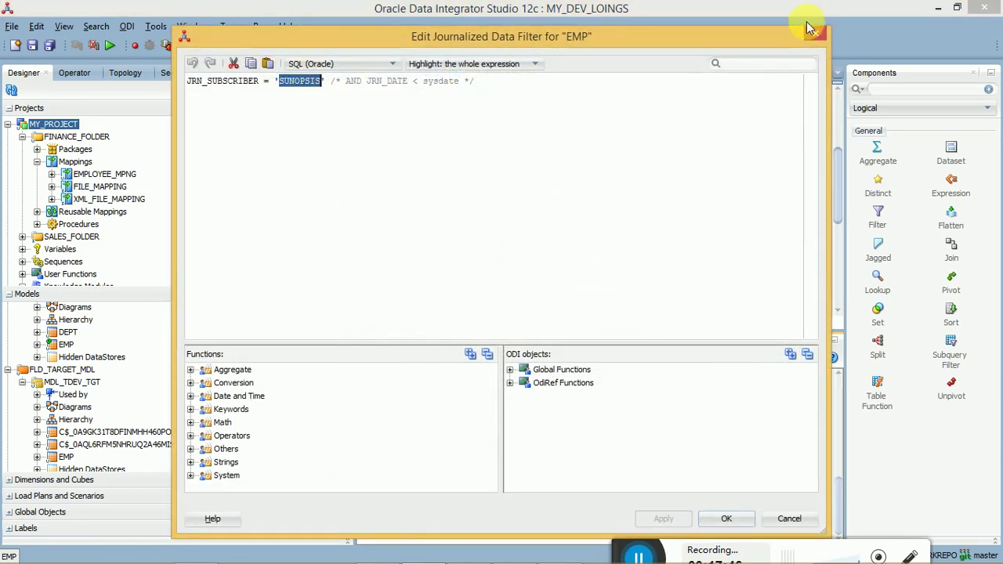
left_click(814, 36)
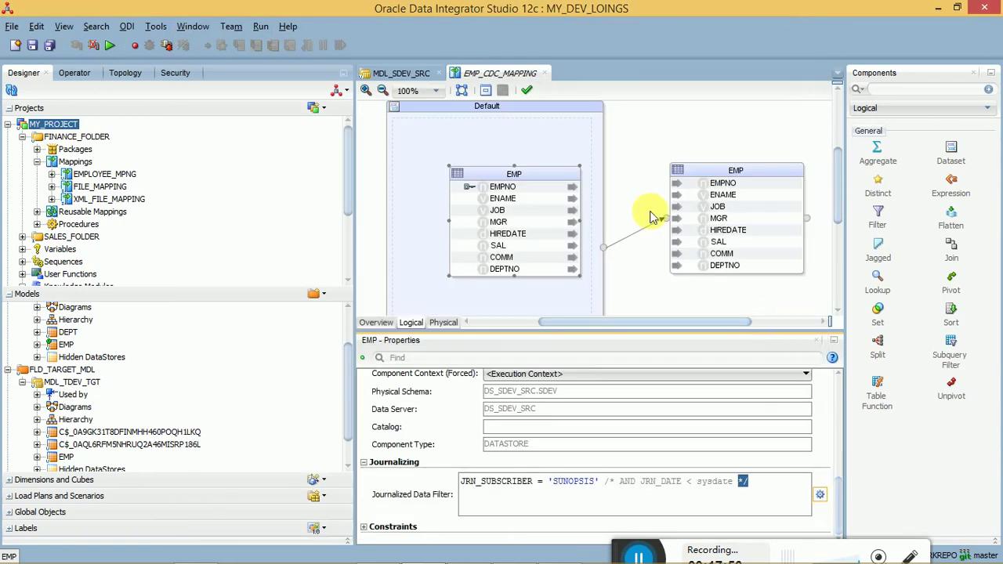
In the physical design, set the loading knowledge module of the DEFAULT_AP access point to LKM SQL to SQL and check its options.
left_click(443, 322)
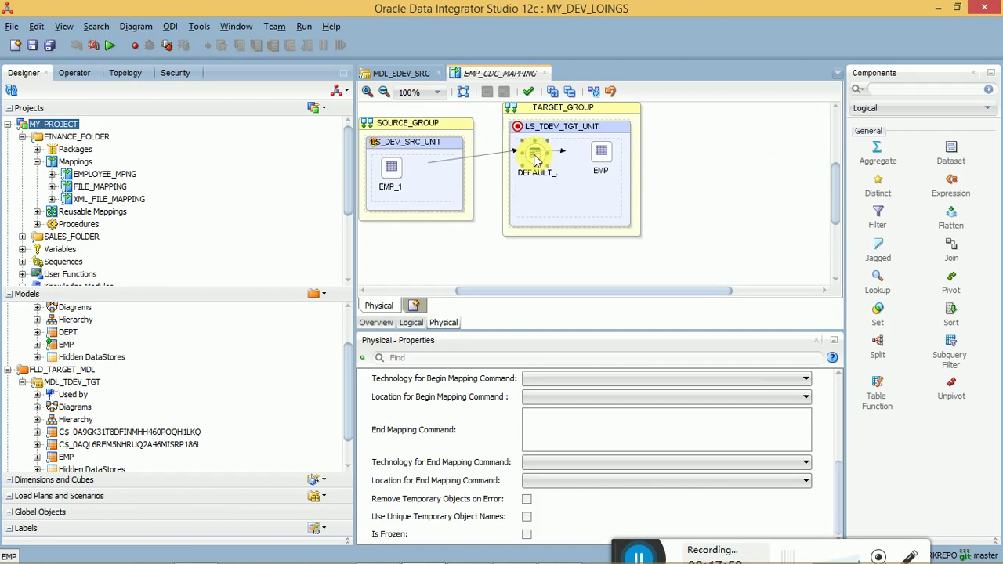
left_click(536, 160)
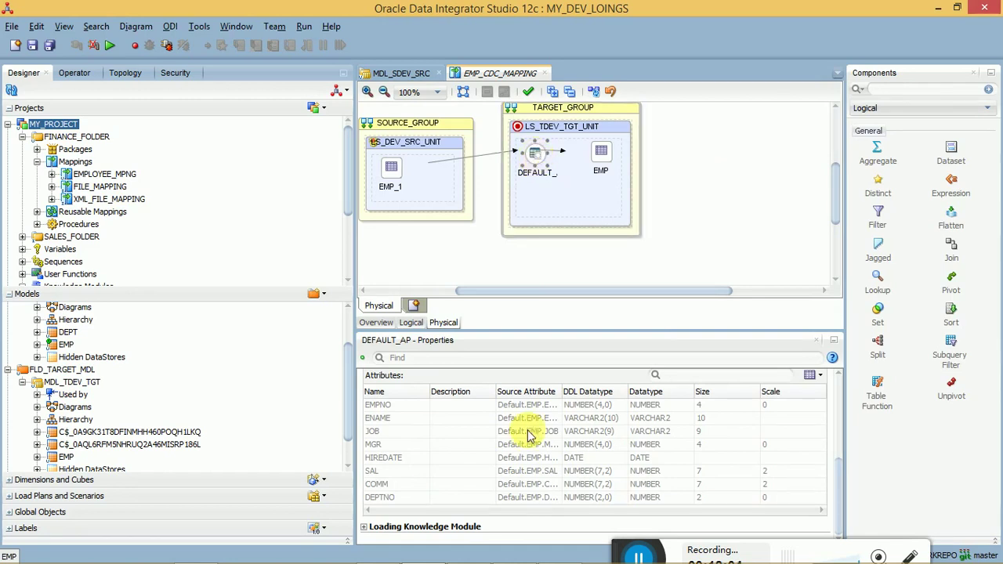
scroll(840, 396, "up", 3)
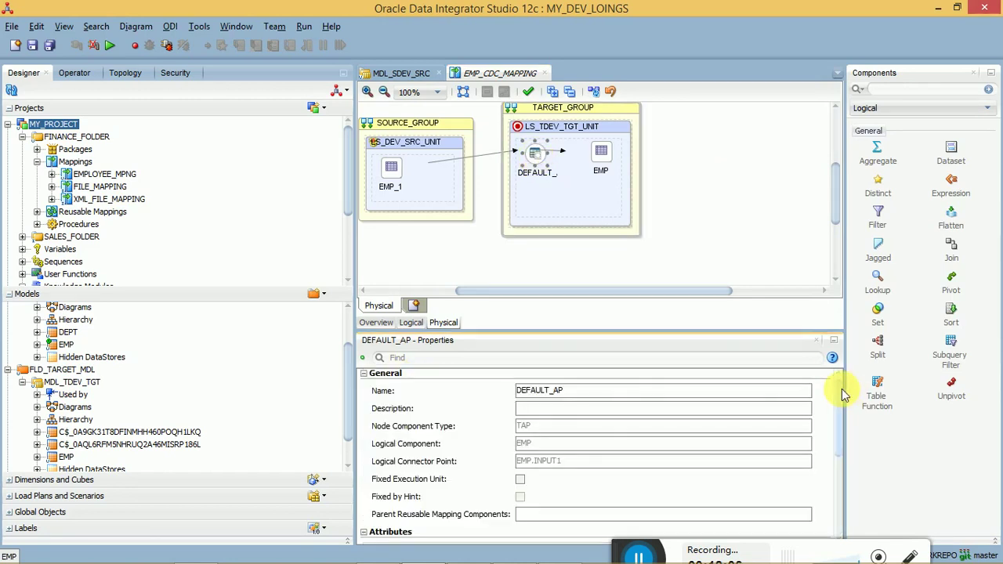
left_click(366, 375)
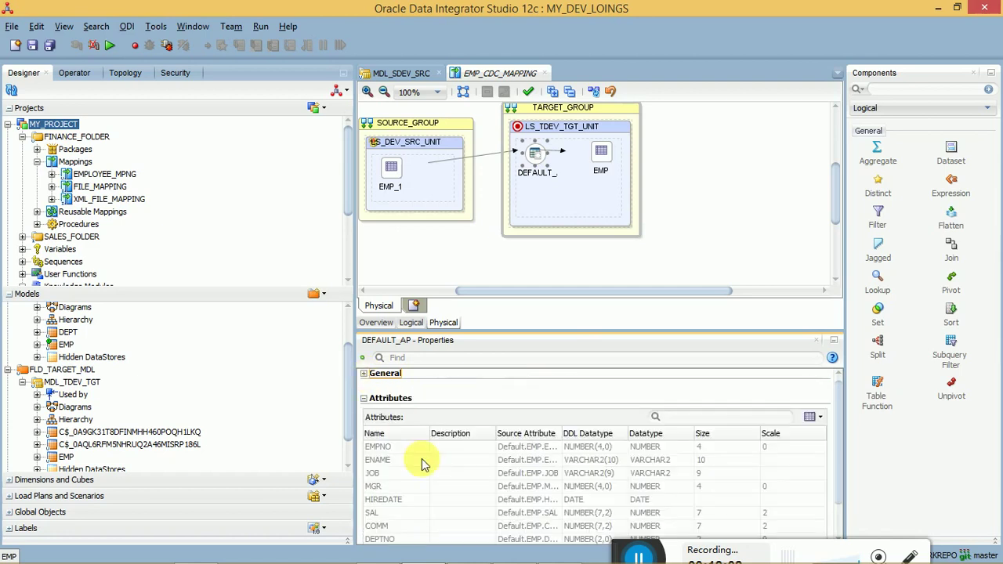
left_click(365, 399)
left_click(365, 427)
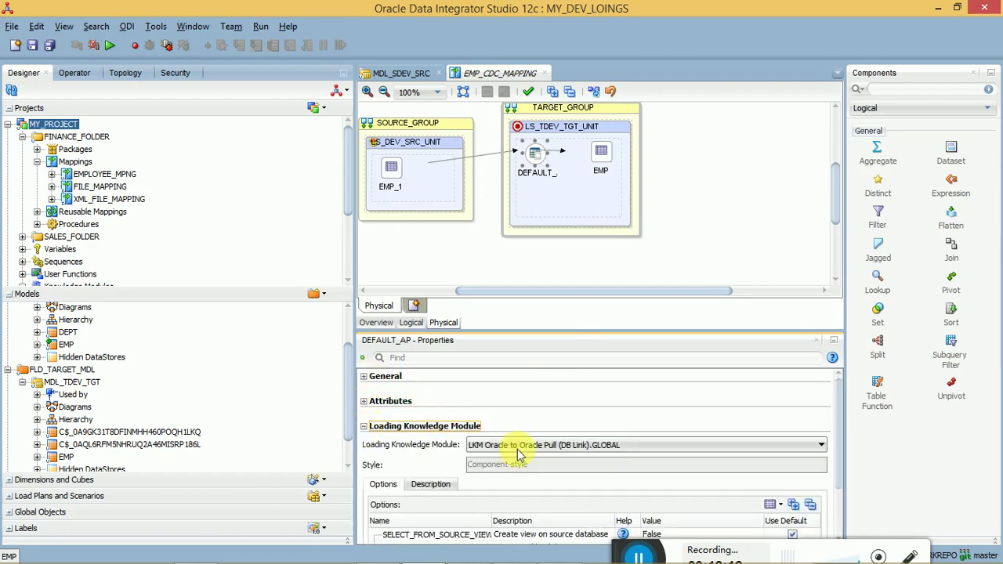
left_click(667, 450)
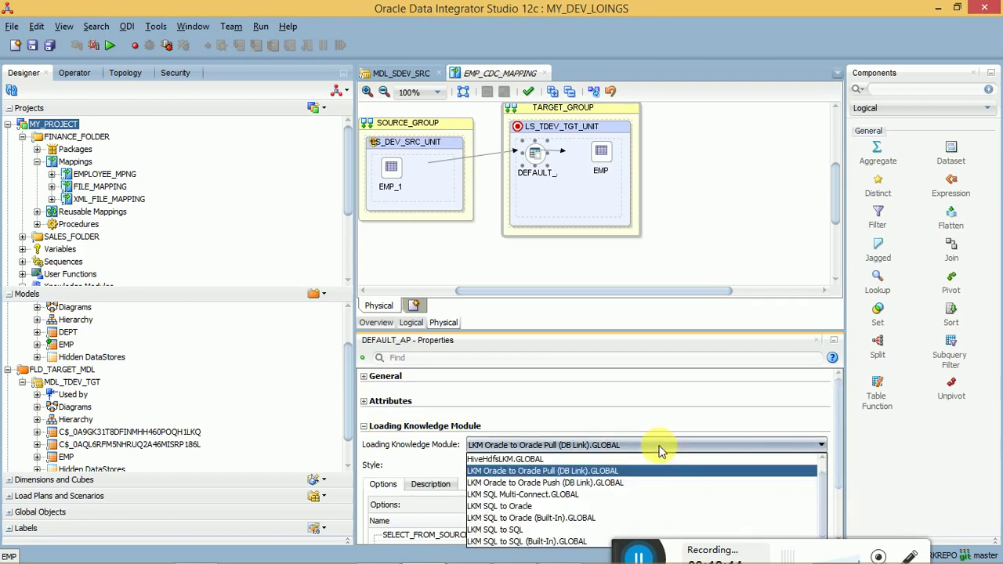
left_click(606, 531)
left_click_drag(842, 397, 842, 486)
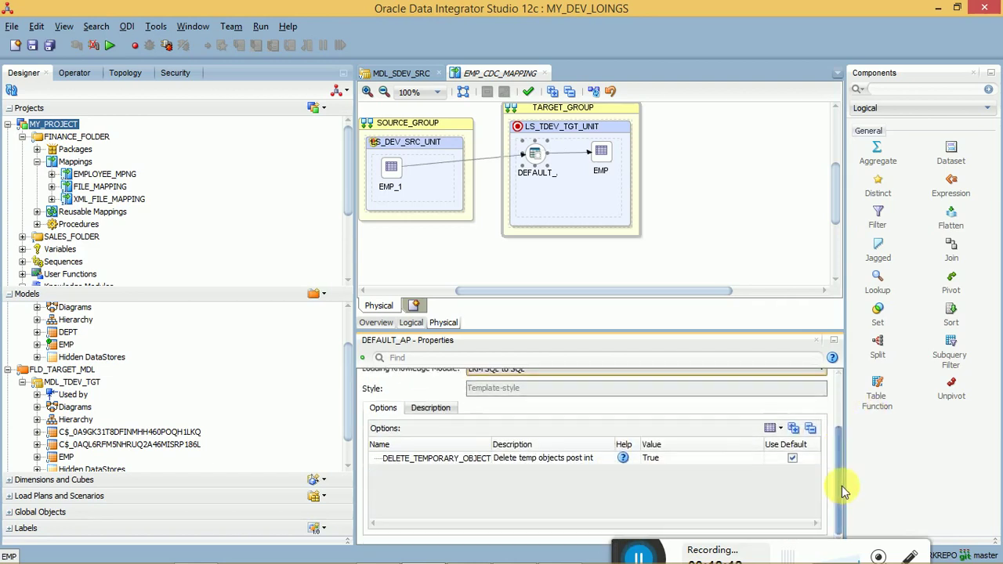
left_click(664, 464)
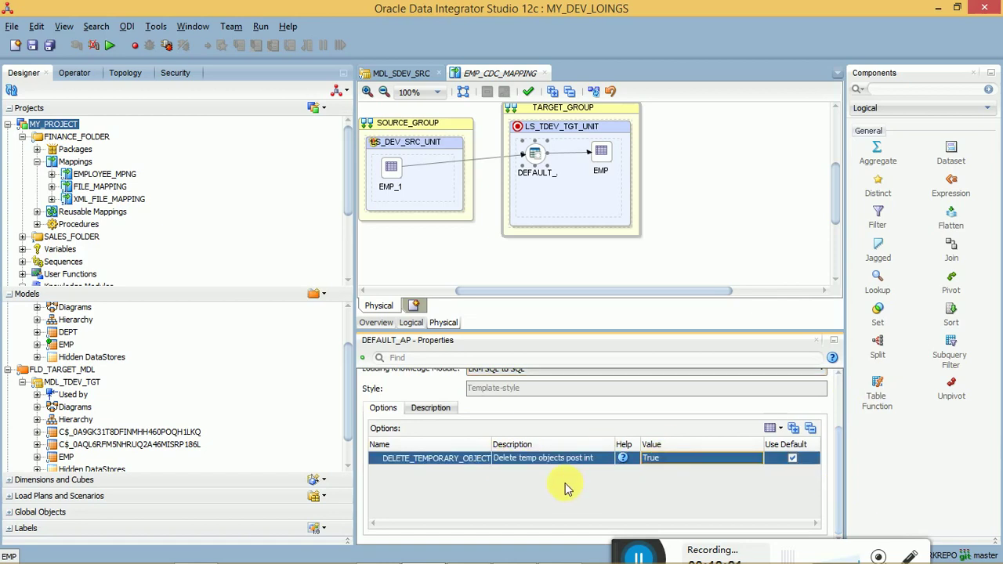
Set the integration knowledge module of the target EMP datastore to IKM SQL Control Append.
left_click(602, 153)
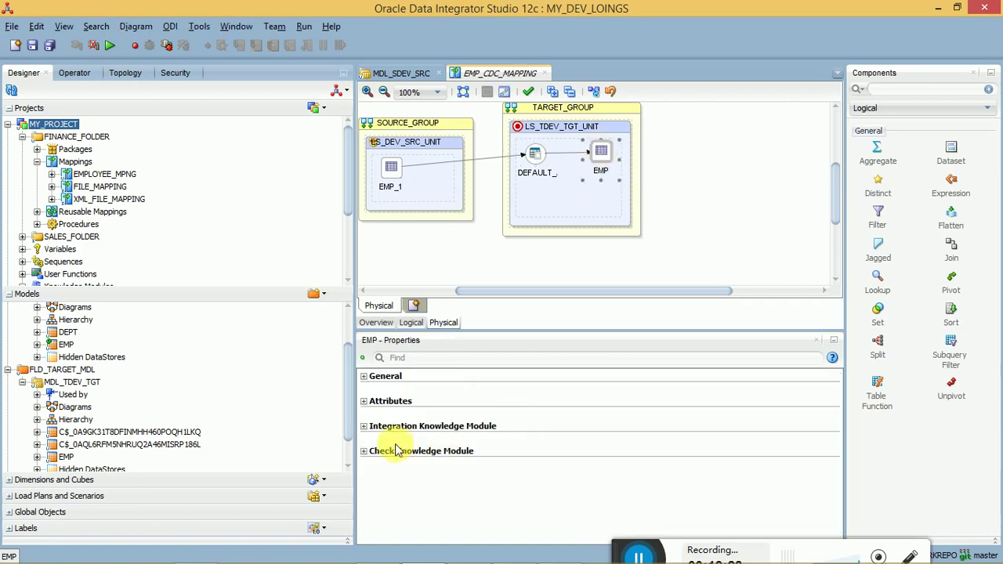
left_click(364, 426)
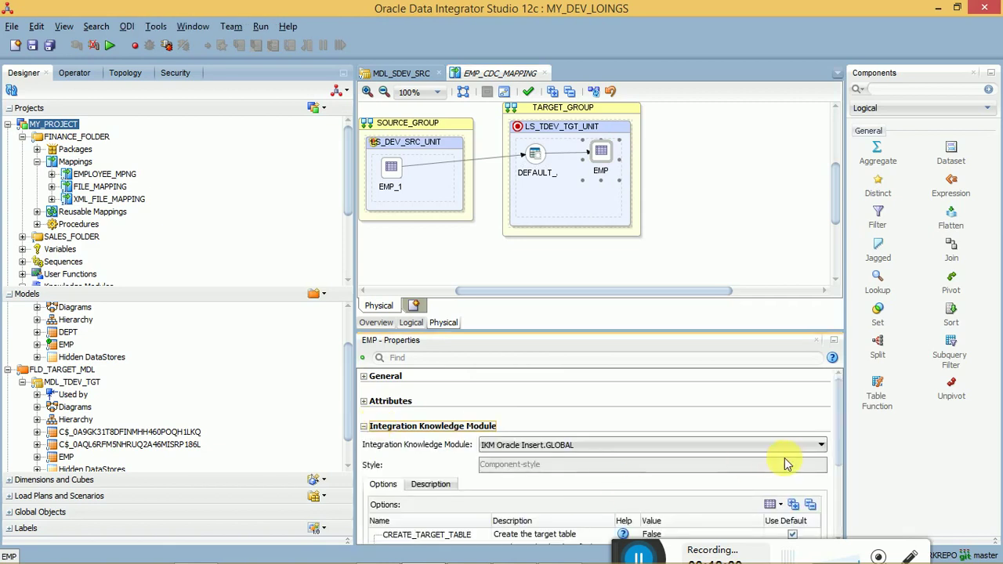
left_click_drag(835, 403, 839, 429)
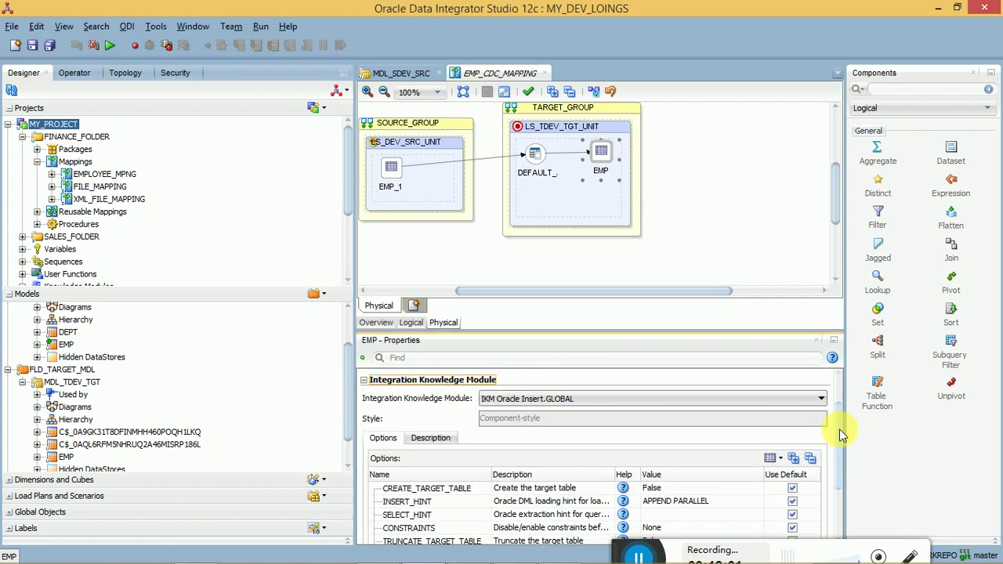
left_click(783, 400)
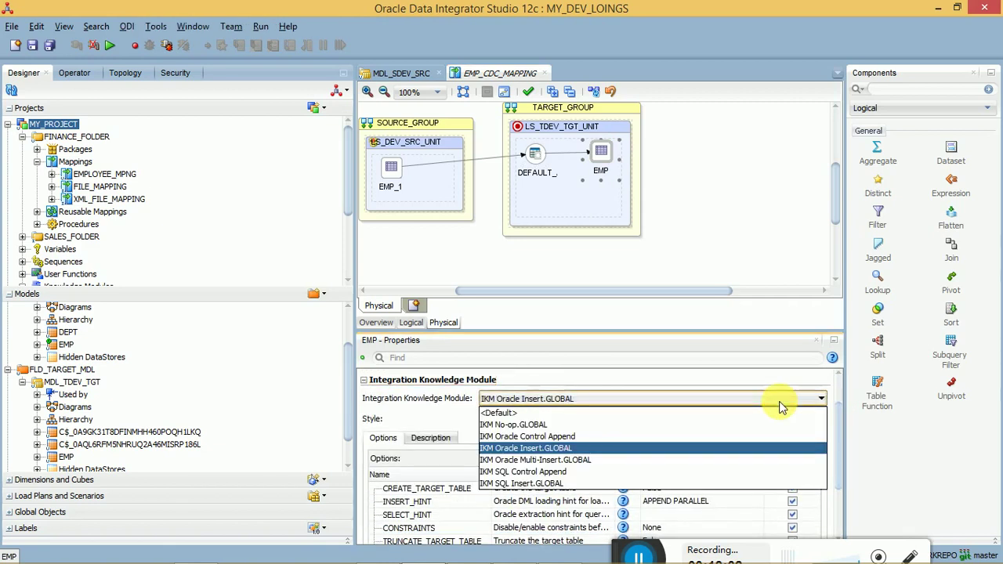
left_click(600, 472)
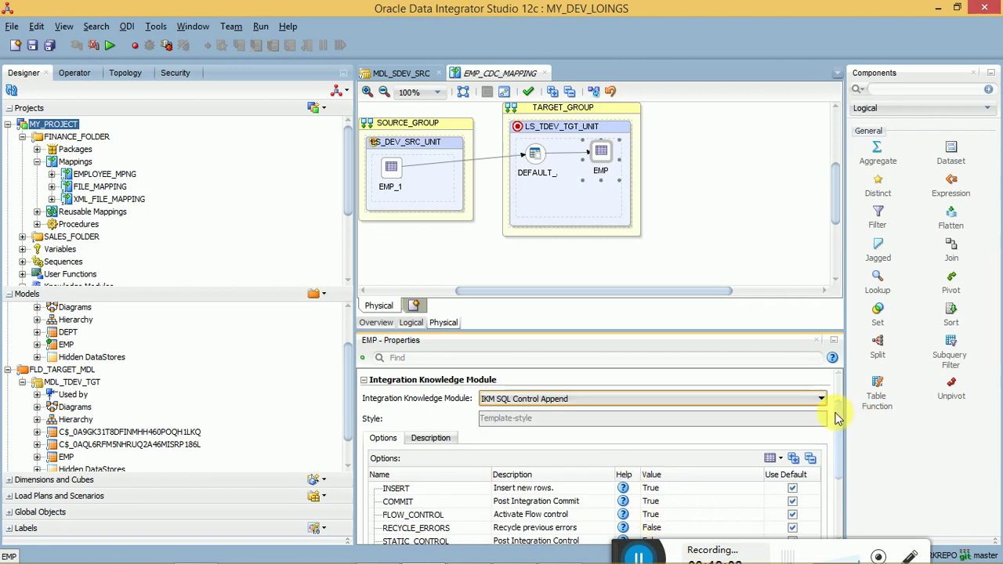
left_click_drag(837, 418, 839, 392)
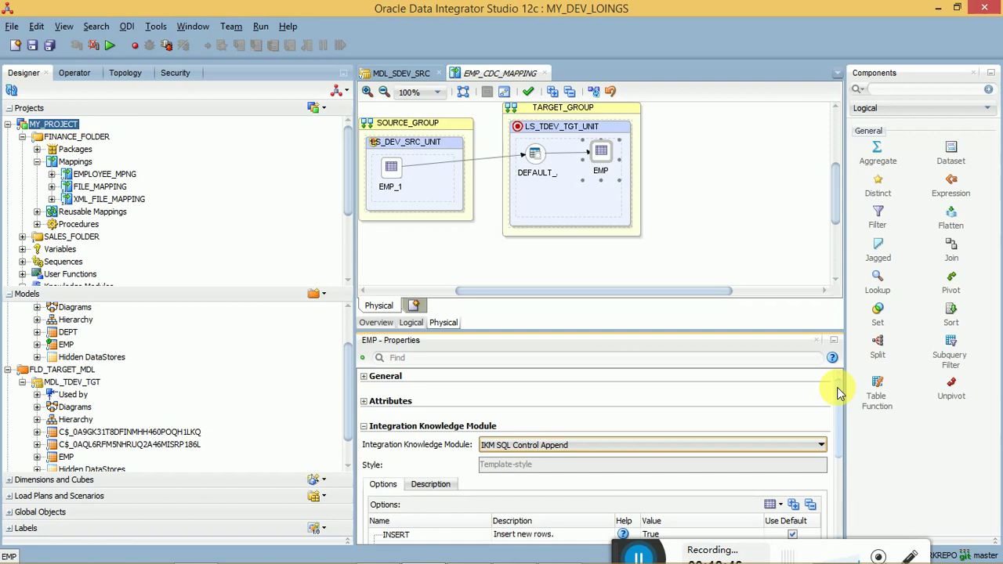
left_click_drag(839, 392, 838, 406)
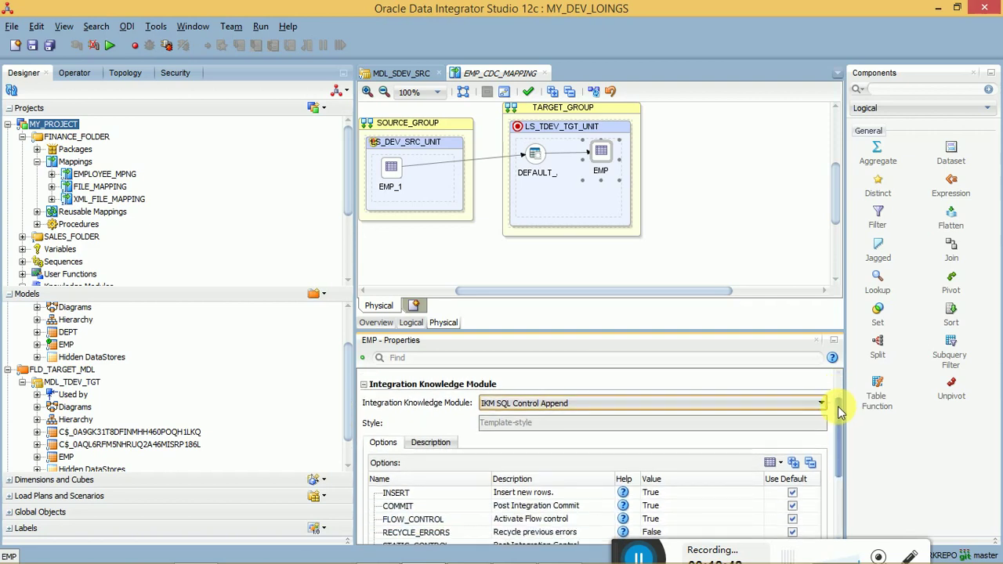
left_click(709, 405)
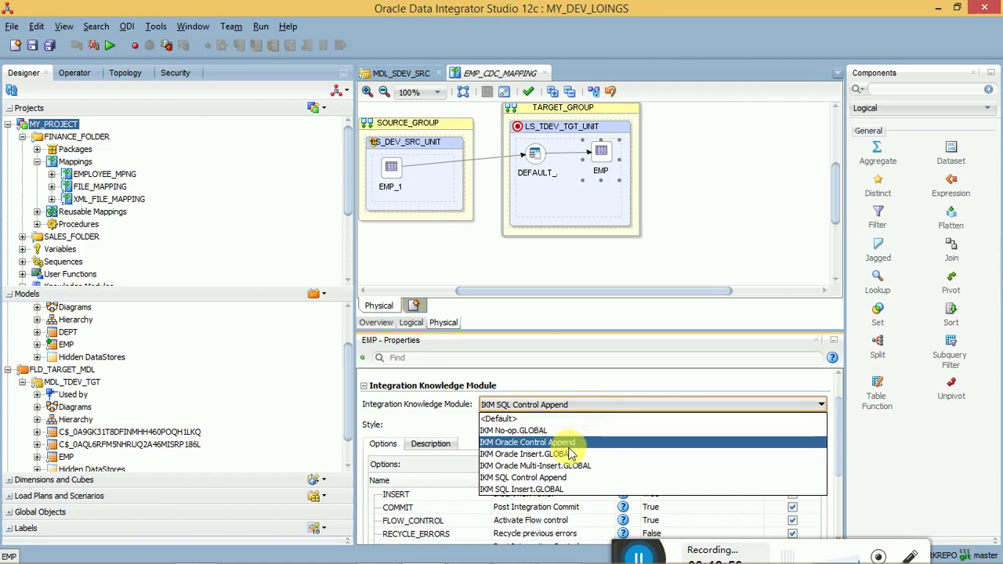
left_click(559, 479)
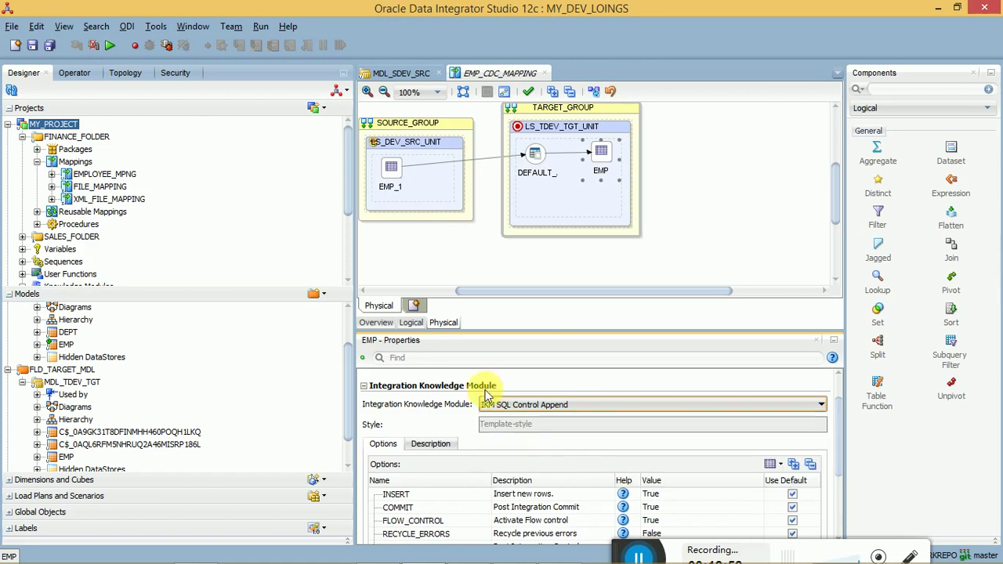
Check the target EMP's attribute settings, especially EMPNO, and set the FLOW_CONTROL integration option to False.
scroll(840, 435, "up", 1)
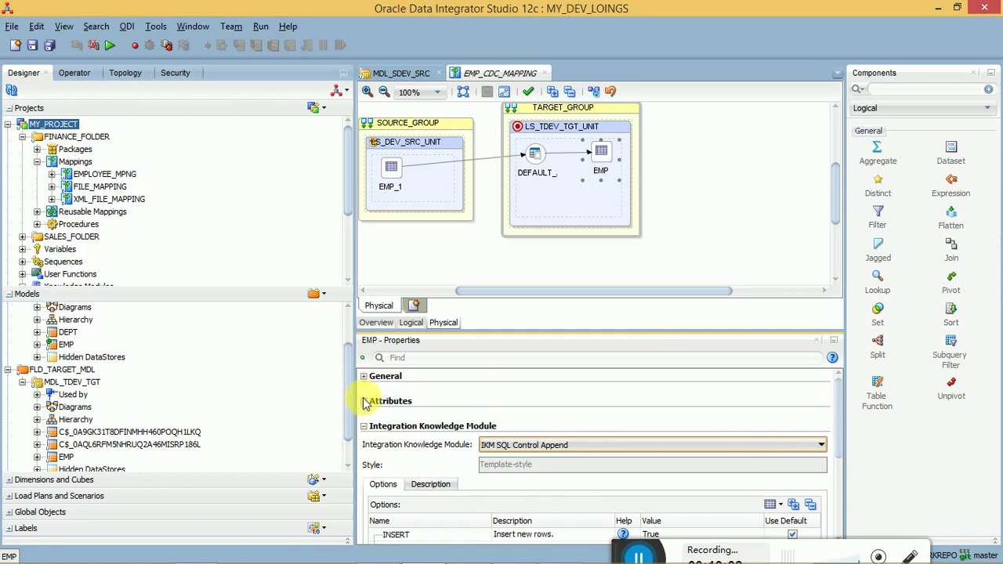
left_click(363, 401)
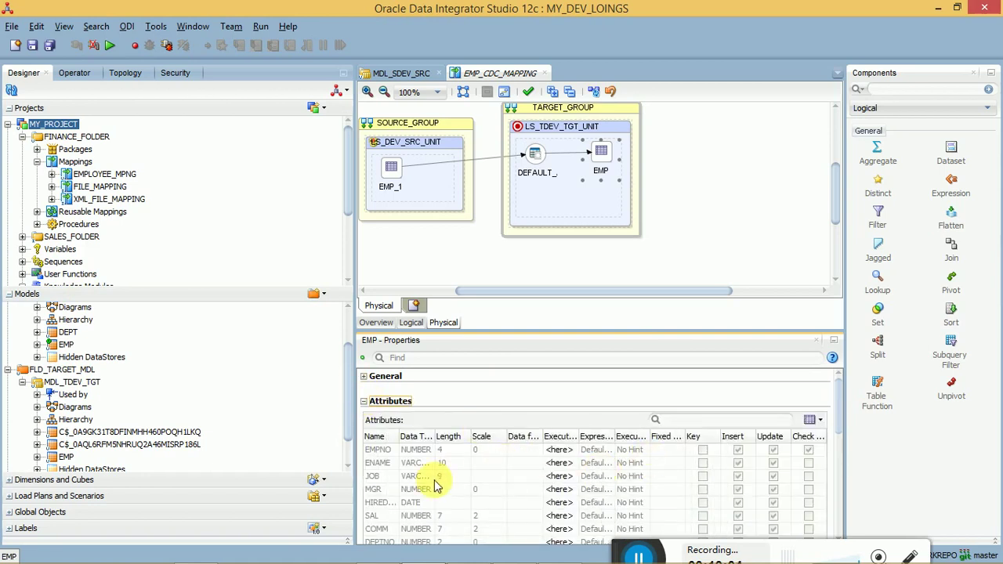
left_click(410, 451)
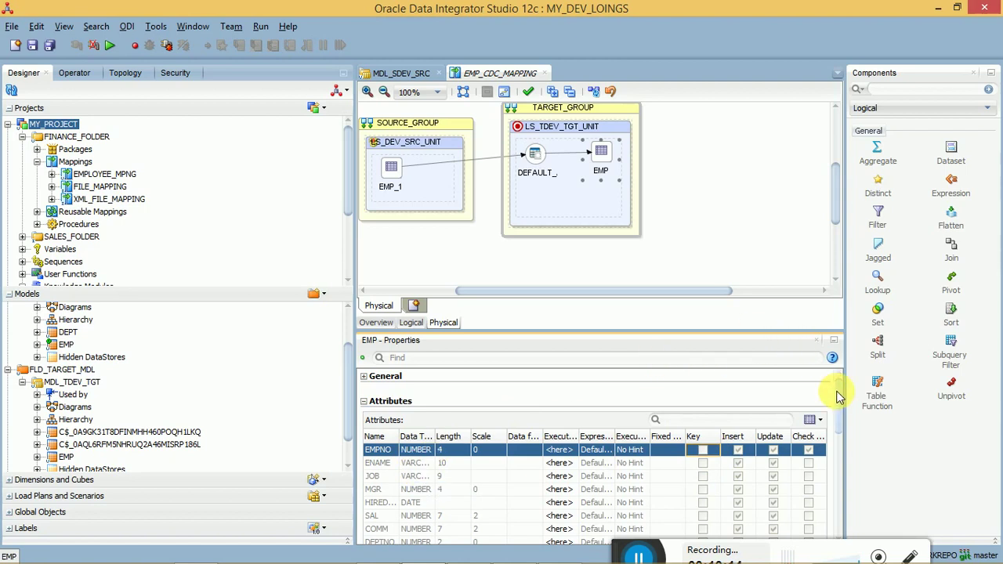
left_click_drag(836, 394, 840, 480)
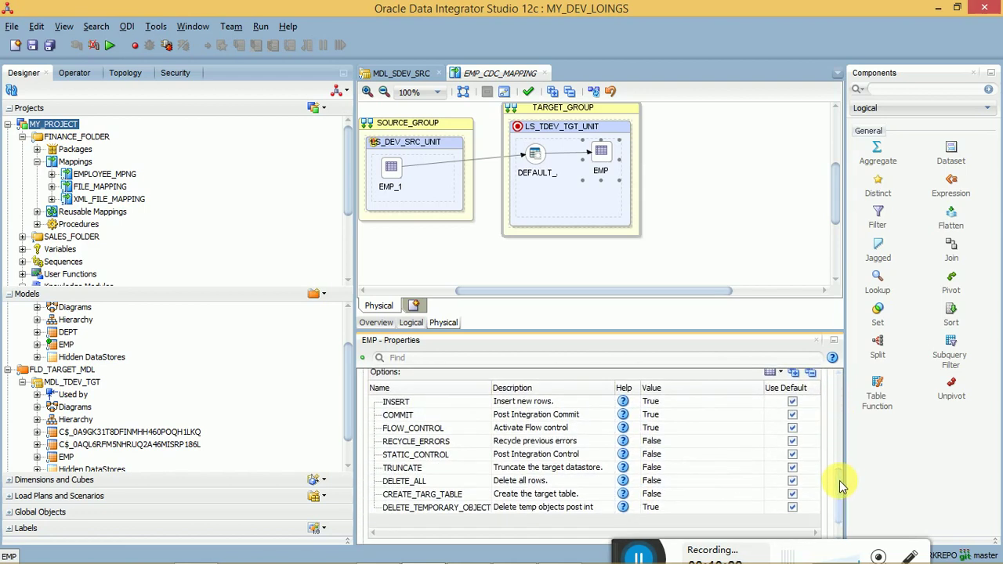
left_click(658, 430)
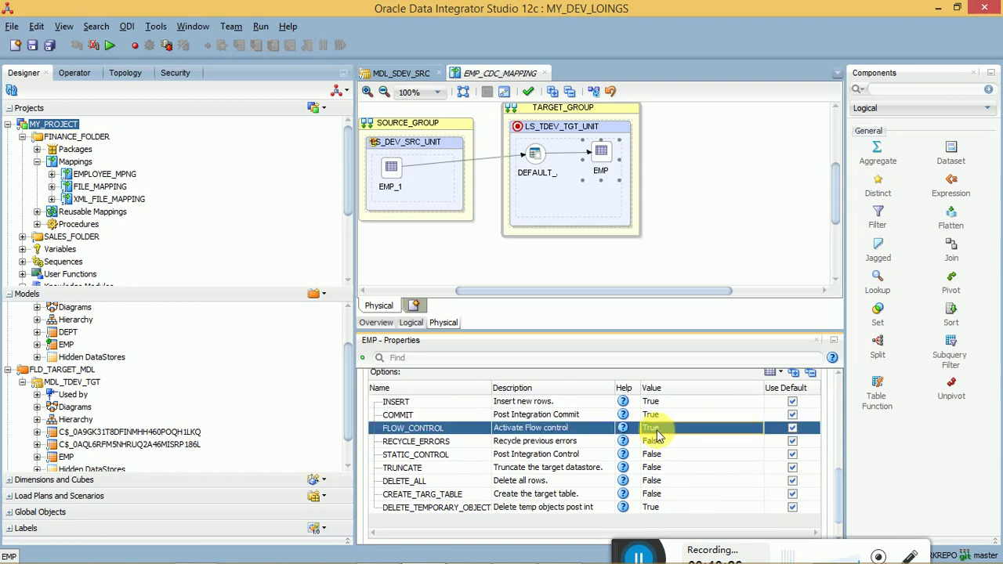
left_click(681, 436)
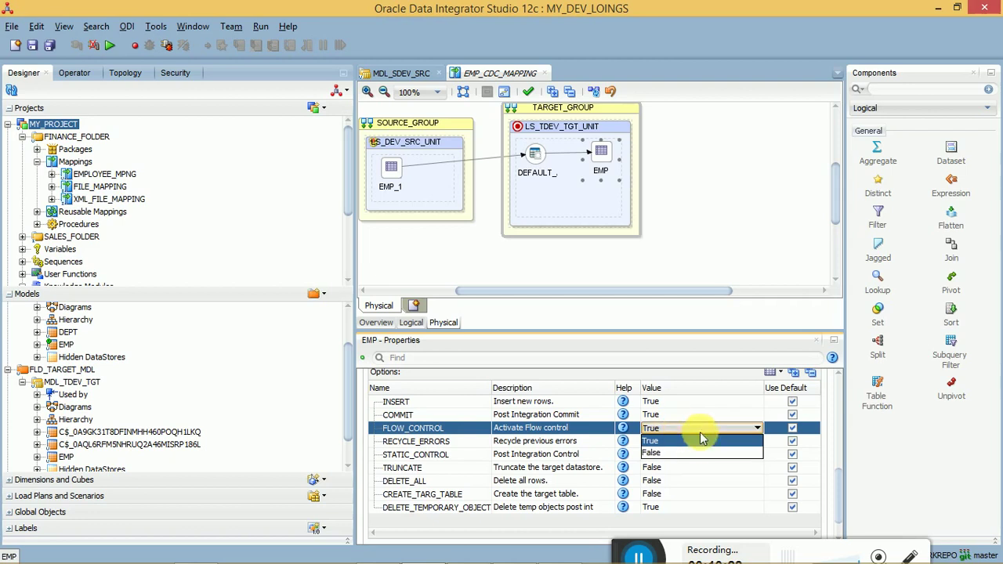
left_click(683, 455)
Save EMP_CDC_MAPPING, lock it against changes by other users, and close the FLOW_CONTROL description window.
left_click(538, 432)
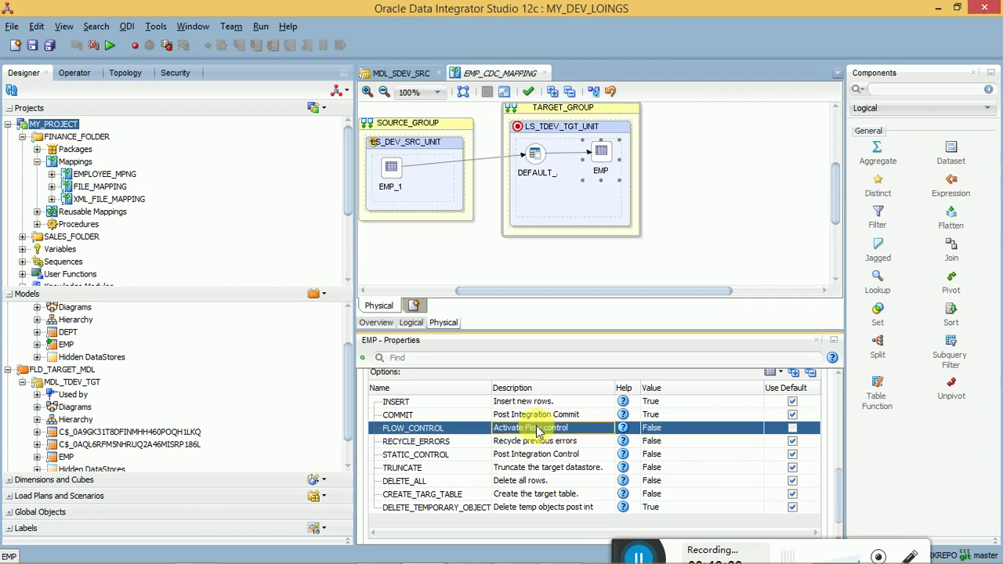
double_click(538, 431)
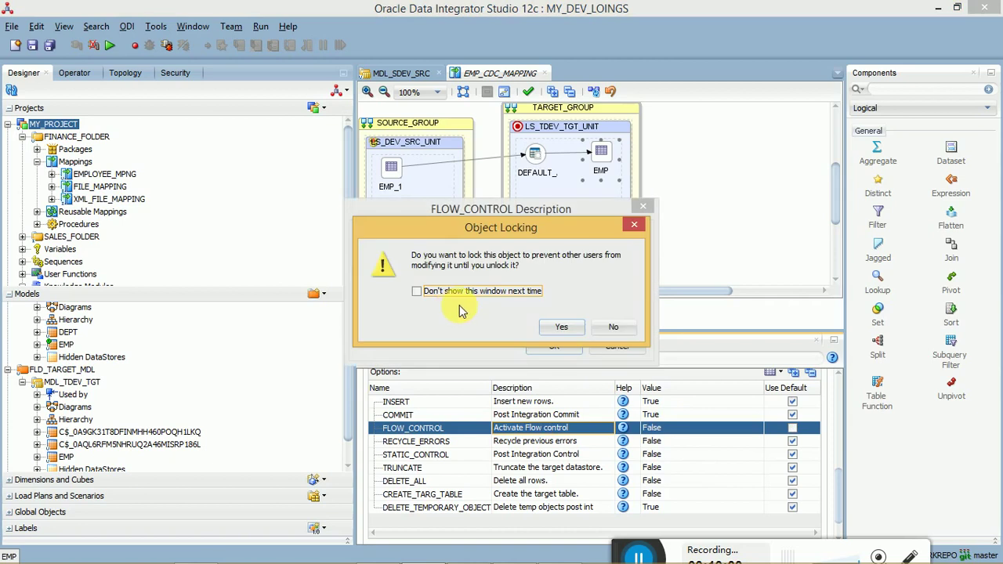
left_click(553, 328)
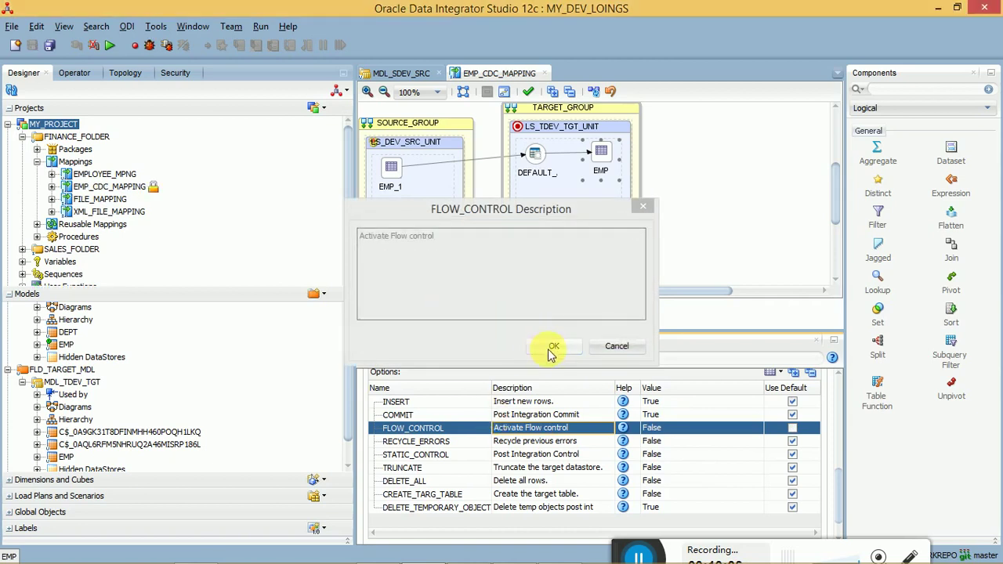
left_click(552, 347)
Review the source EMP datastore's constraints, general properties and attributes in the logical design, leaving all its property sections collapsed.
left_click(408, 324)
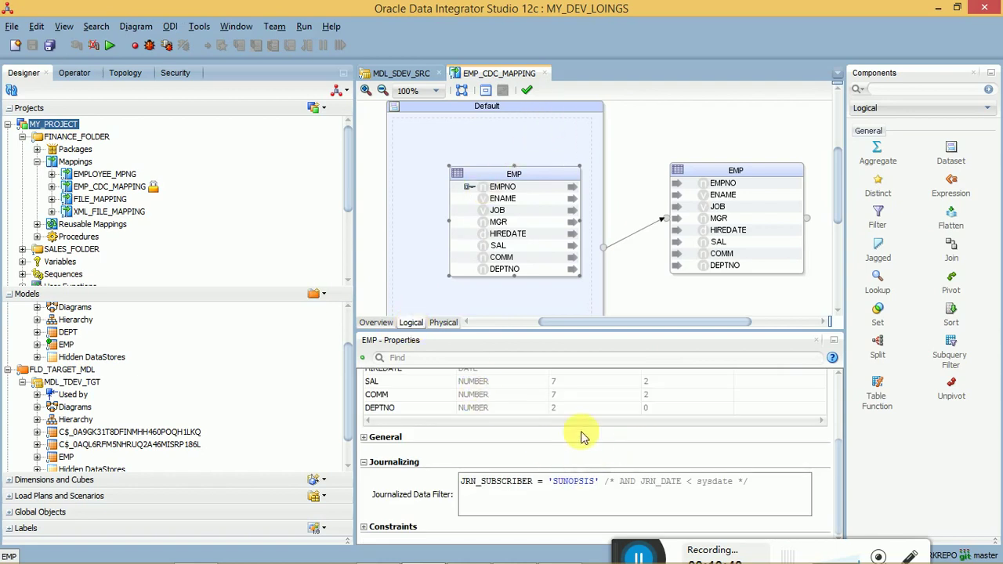
left_click(363, 464)
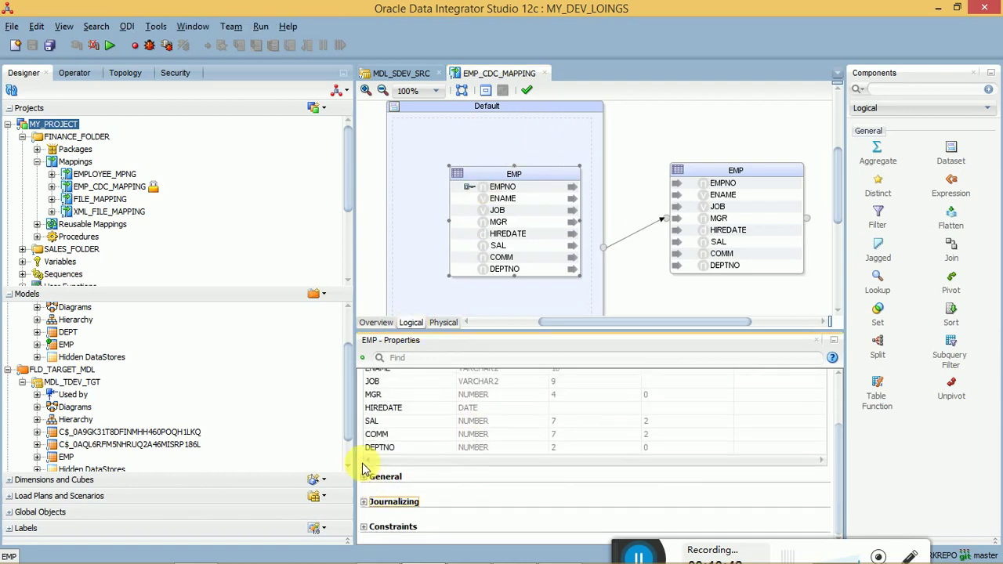
left_click(363, 527)
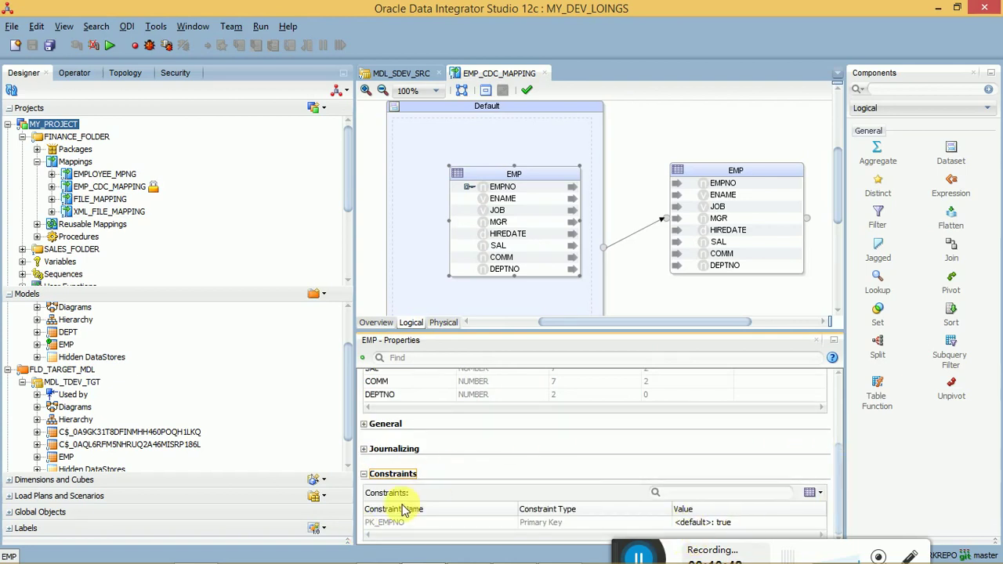
left_click(364, 474)
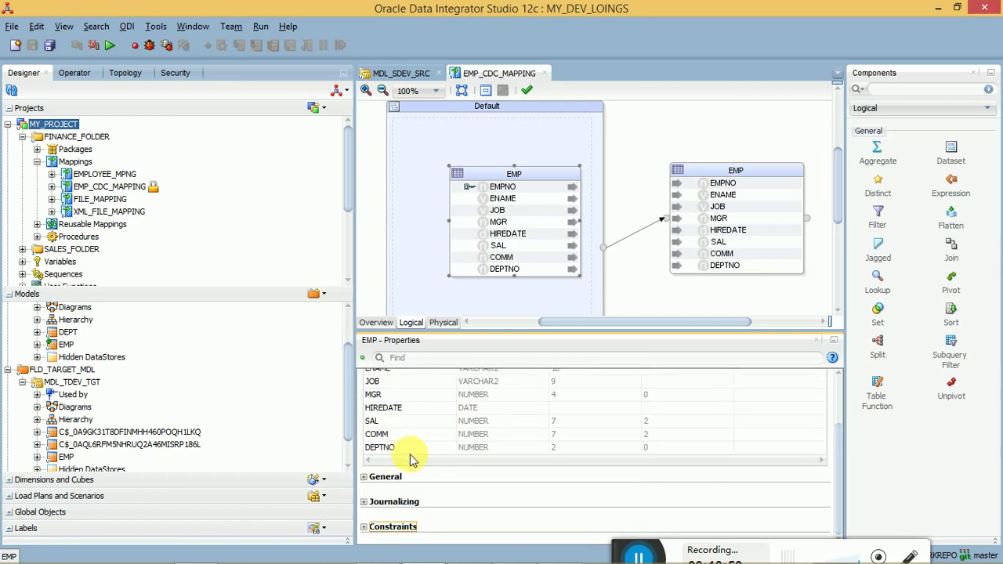
left_click(364, 477)
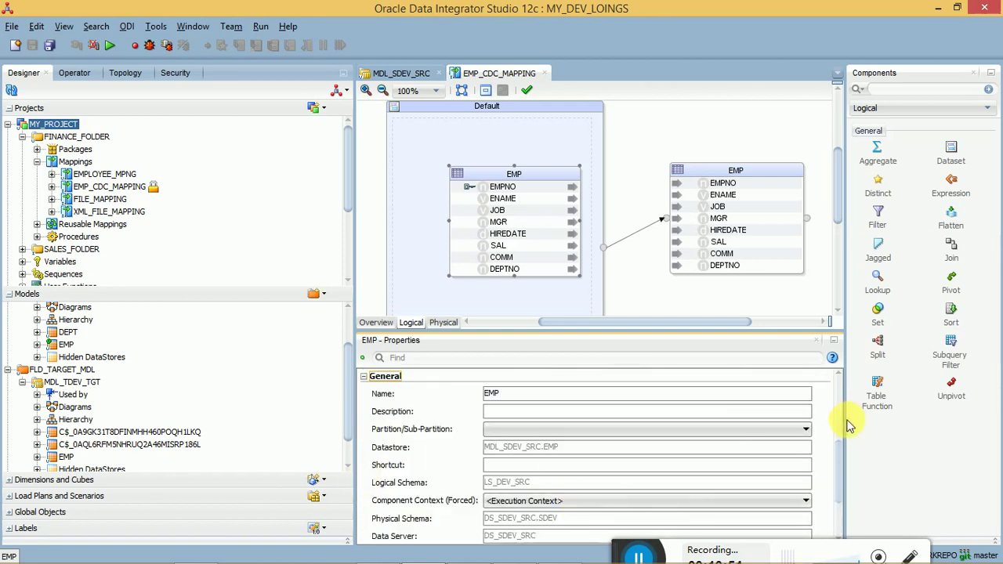
left_click_drag(841, 461, 844, 394)
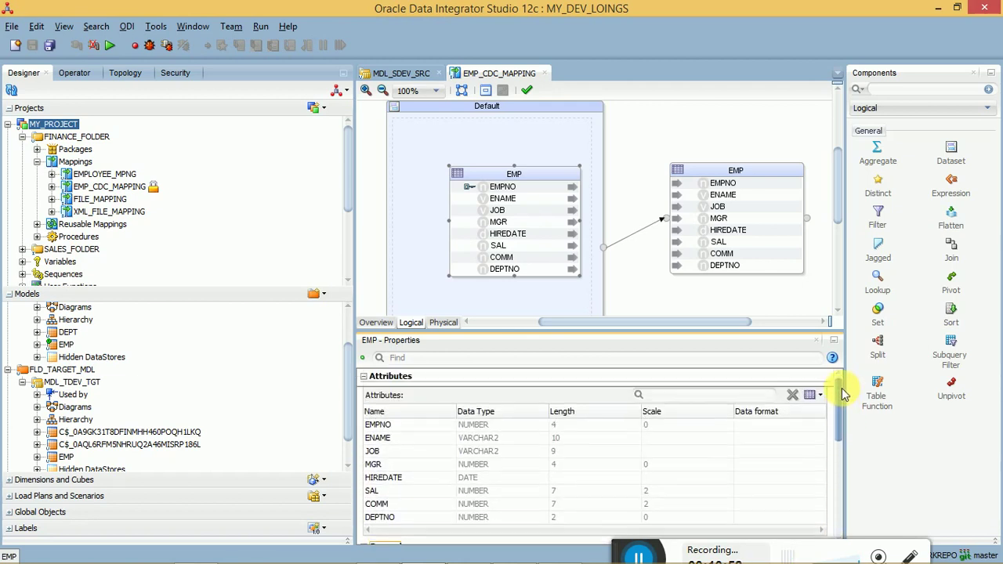
left_click(364, 378)
left_click(363, 401)
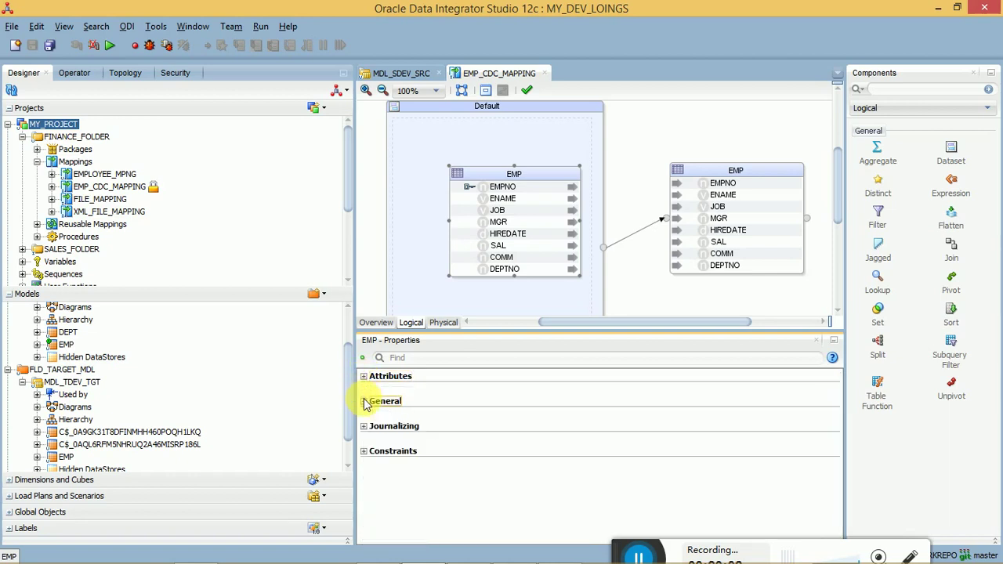
Simulate running EMP_CDC_MAPPING, look through the generated session down to its final cleanup task, and close the simulation report.
left_click(646, 111)
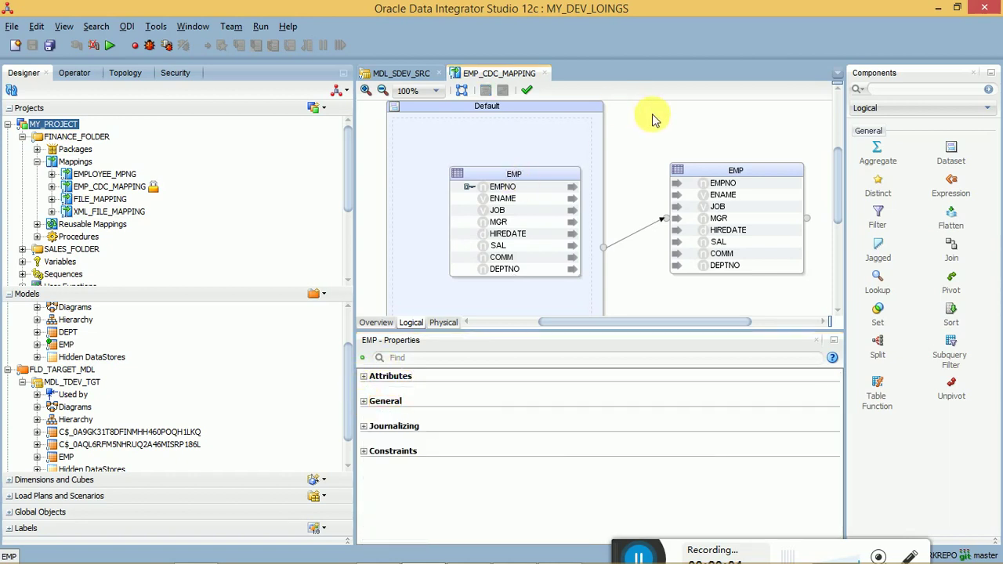
left_click(111, 48)
left_click(403, 315)
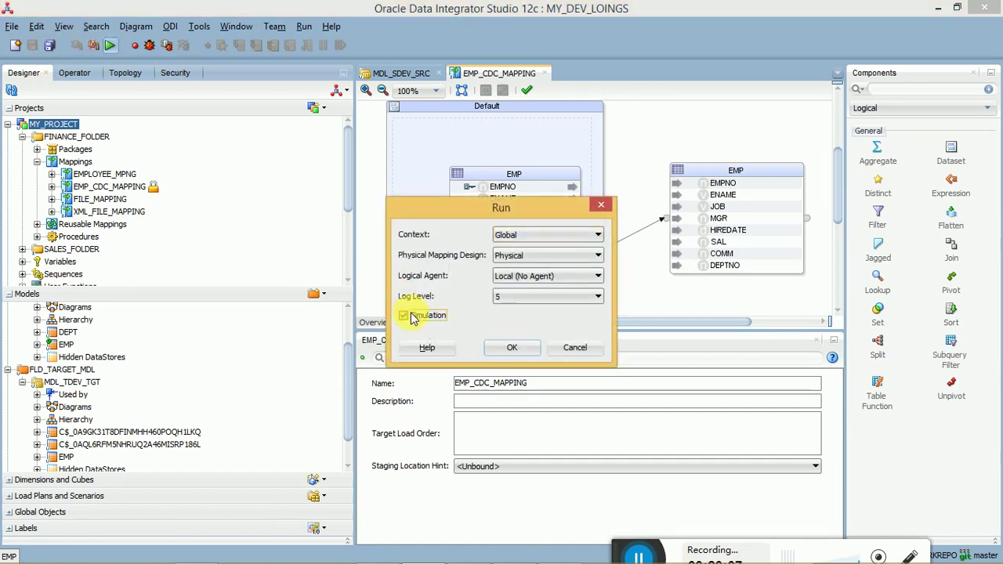
left_click(509, 348)
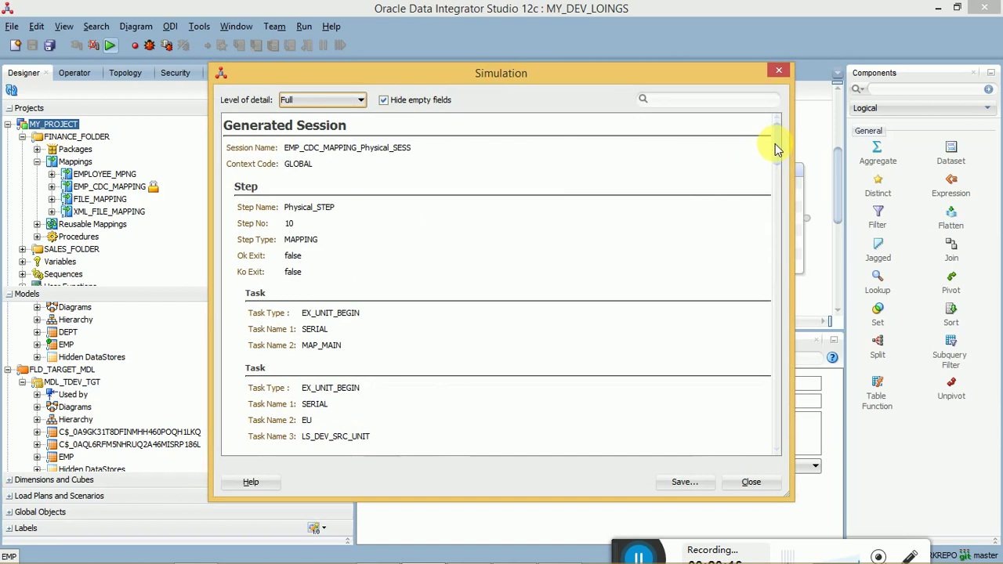
left_click_drag(775, 143, 766, 453)
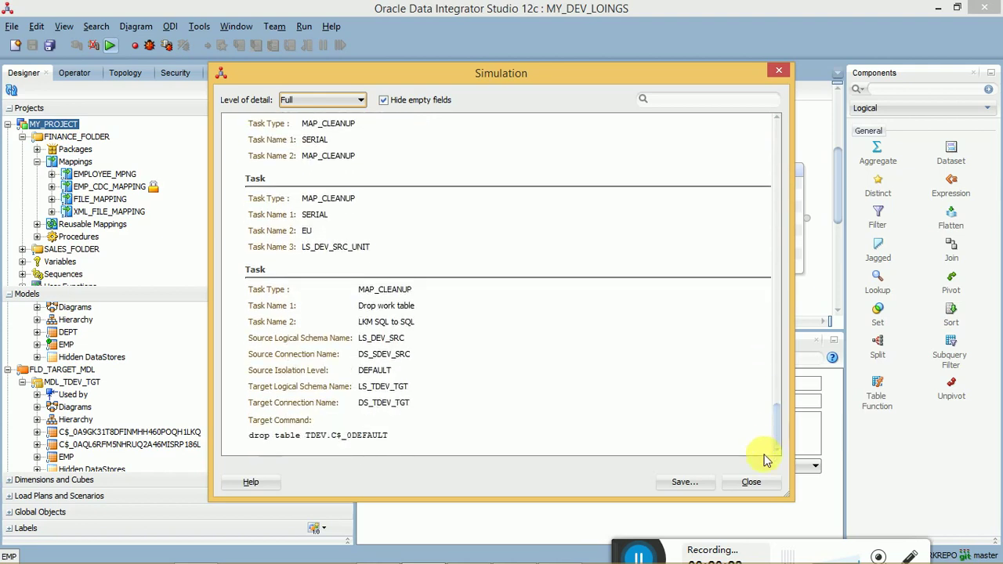
left_click(754, 481)
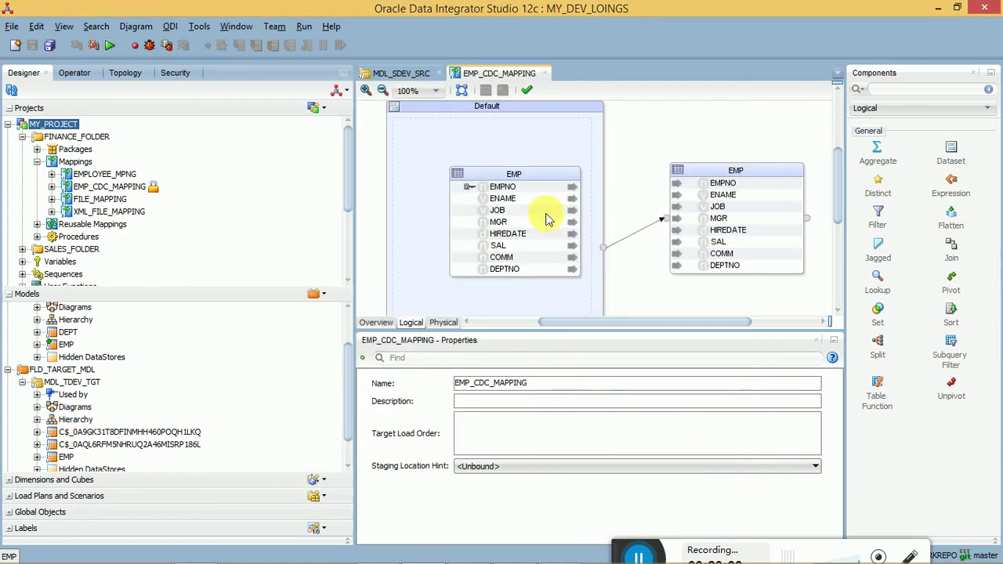
Check the source EMP datastore's journalized data filter and the mapping's Staging Location Hint in the logical design.
left_click(534, 176)
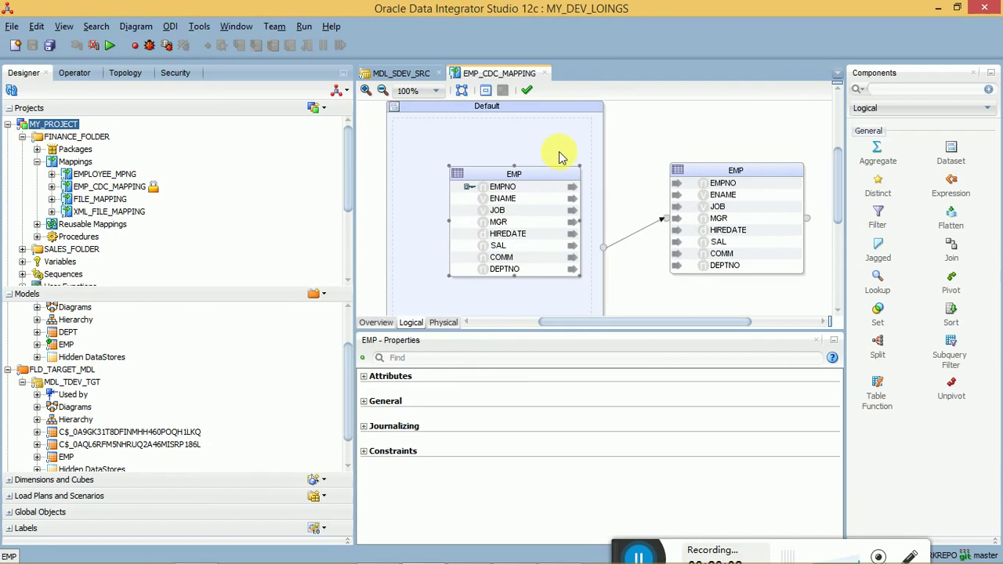
left_click(364, 430)
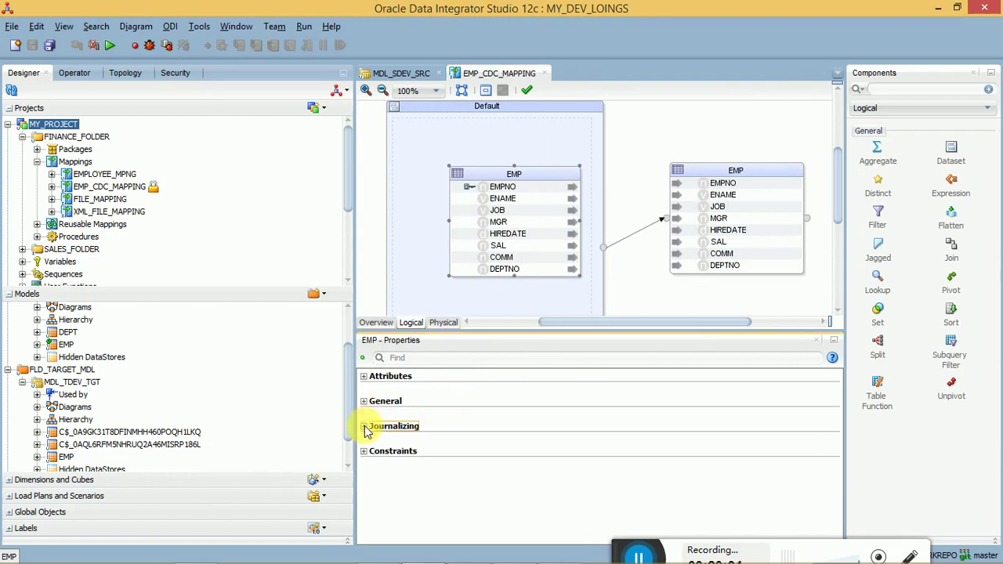
left_click(364, 430)
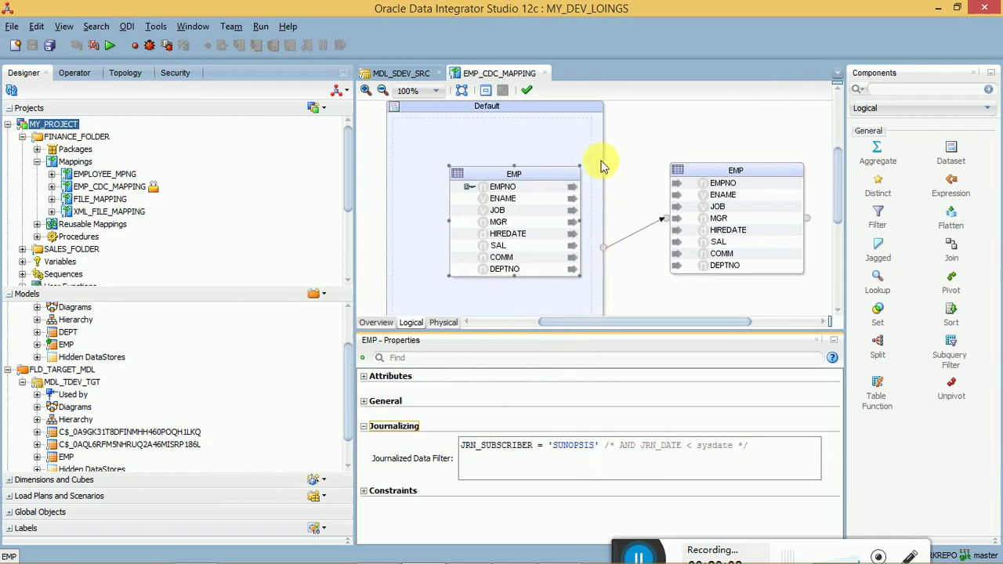
left_click(573, 145)
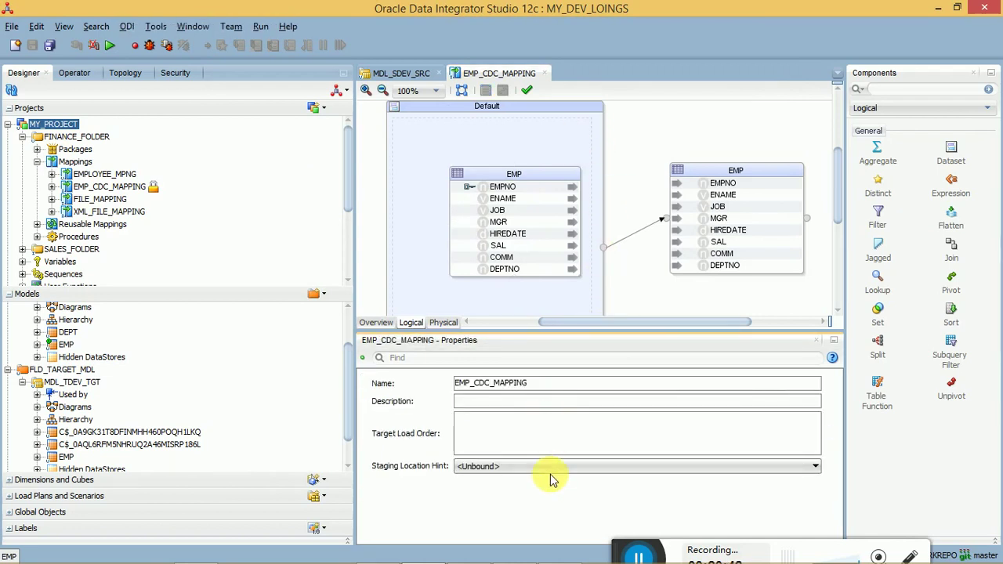
left_click(548, 470)
left_click(517, 509)
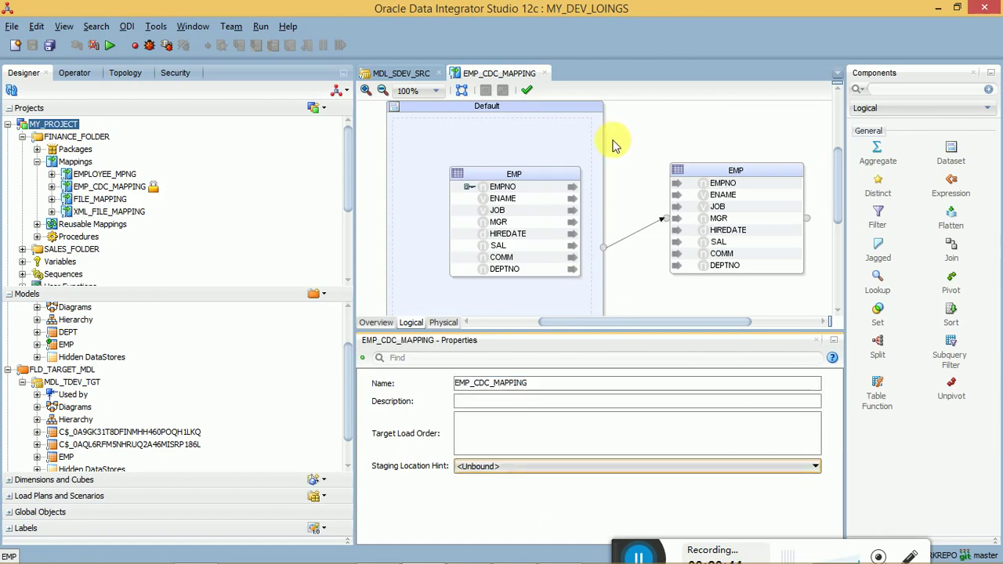
left_click(615, 139)
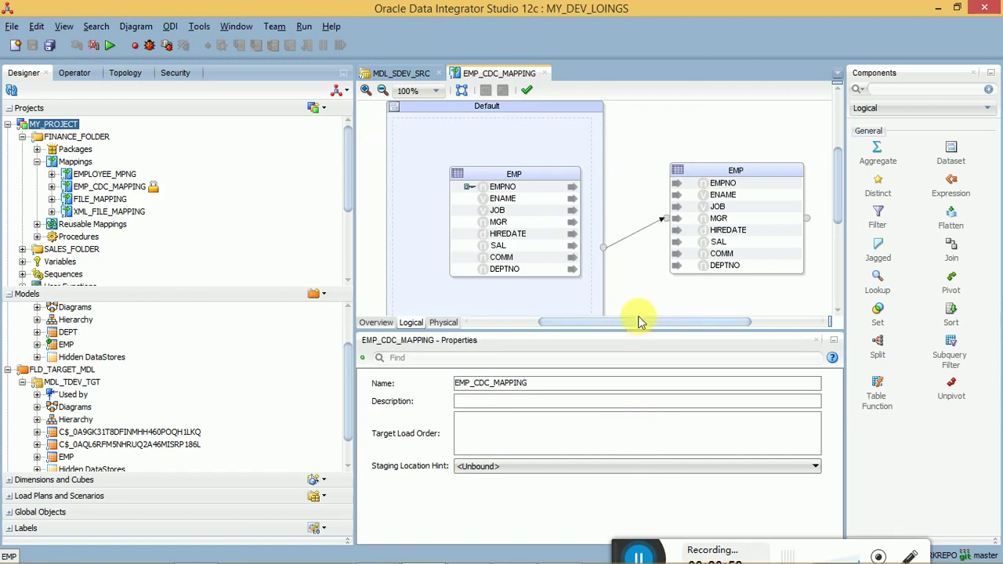
Open the physical design of EMP_CDC_MAPPING and review its overall properties and those of SOURCE_GROUP.
left_click(444, 322)
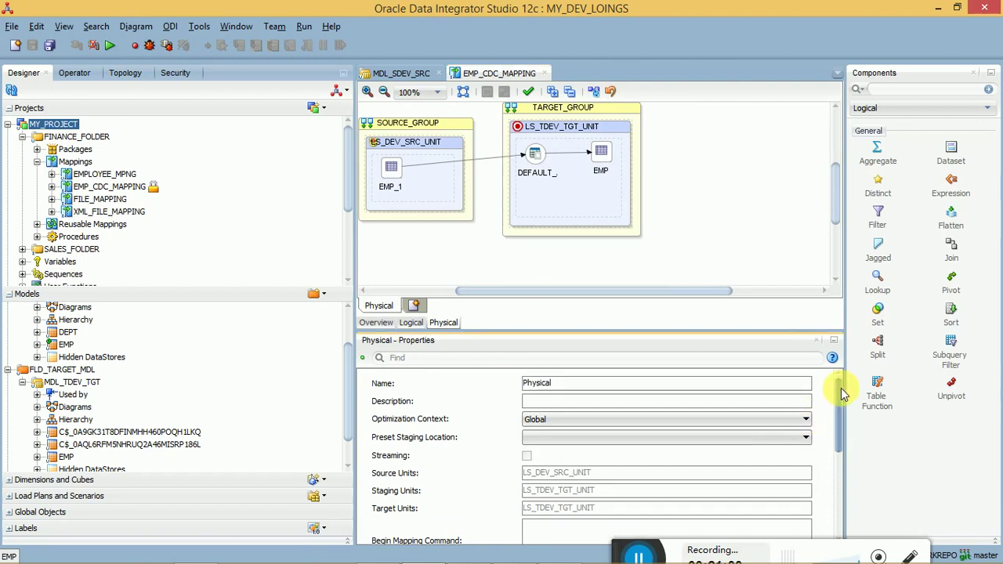
mouse_move(840, 388)
left_mouse_down()
mouse_move(839, 497)
mouse_move(835, 382)
left_mouse_up()
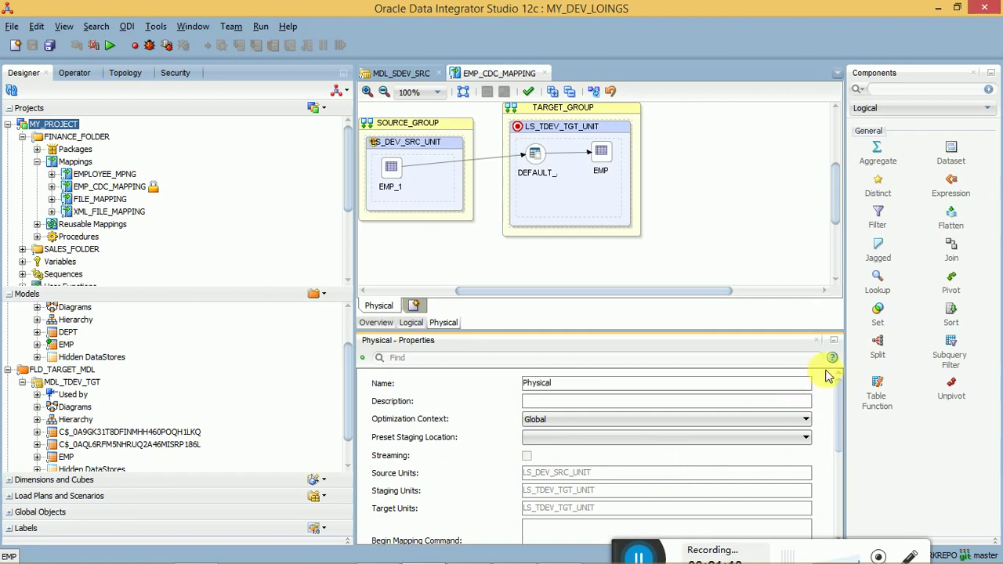
left_click(525, 266)
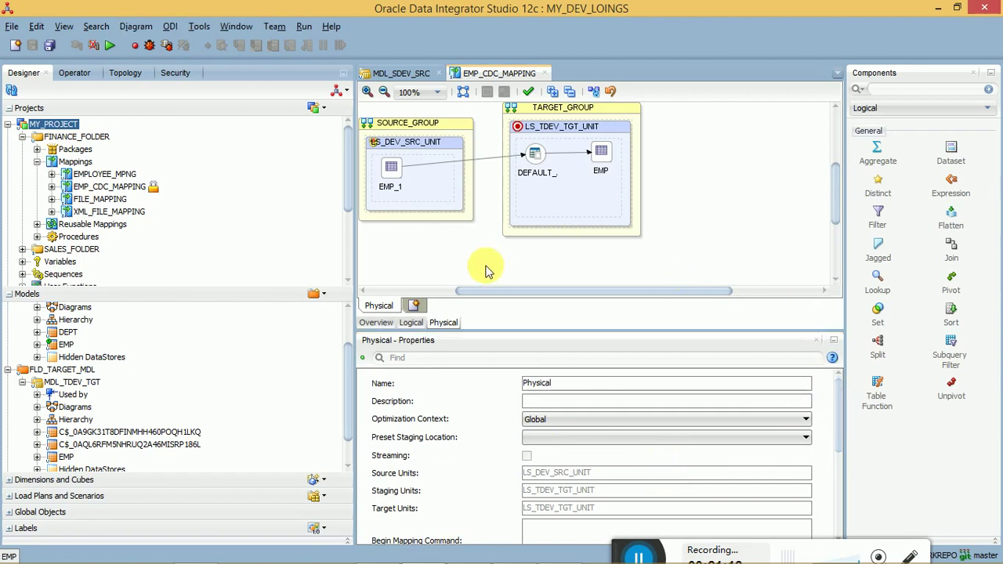
left_click(373, 143)
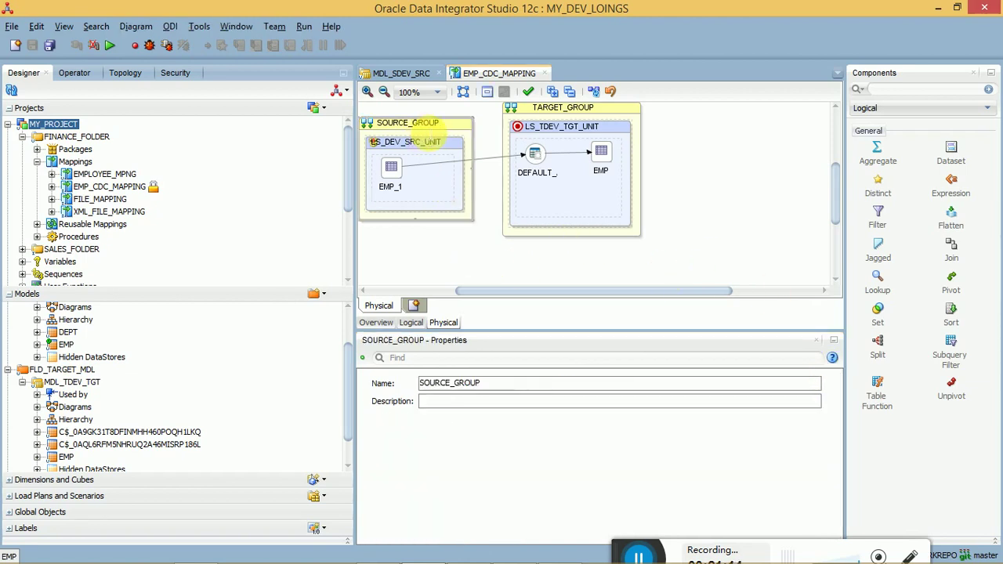
Review the extract options, description and extract knowledge module of source node EMP_1 in the physical design.
left_click(396, 170)
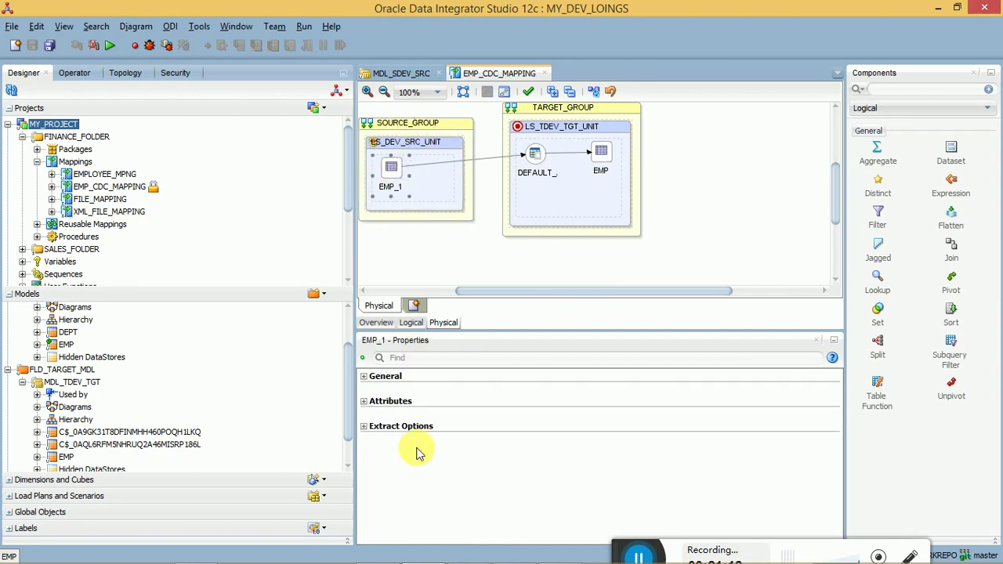
left_click(365, 429)
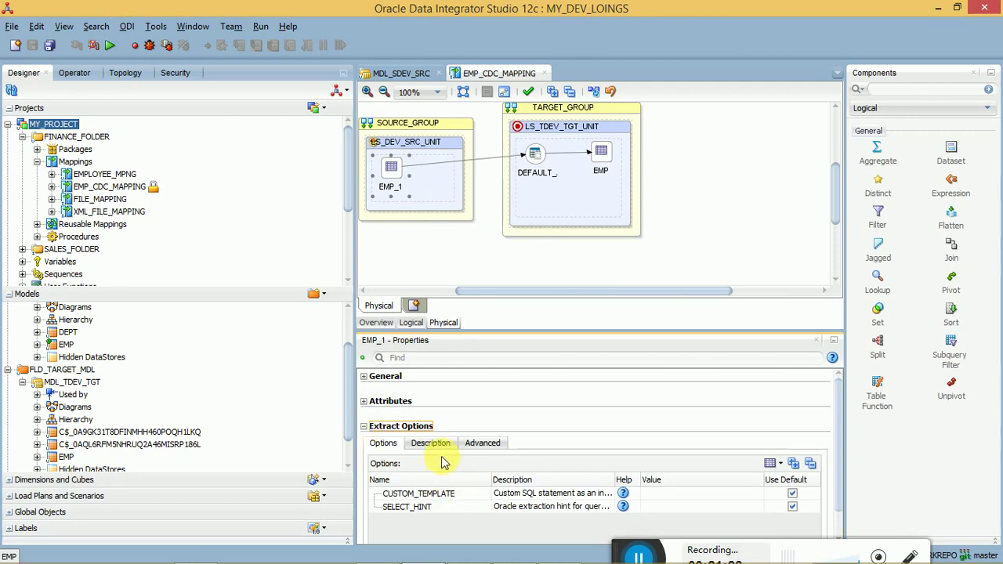
left_click(436, 443)
left_click(474, 443)
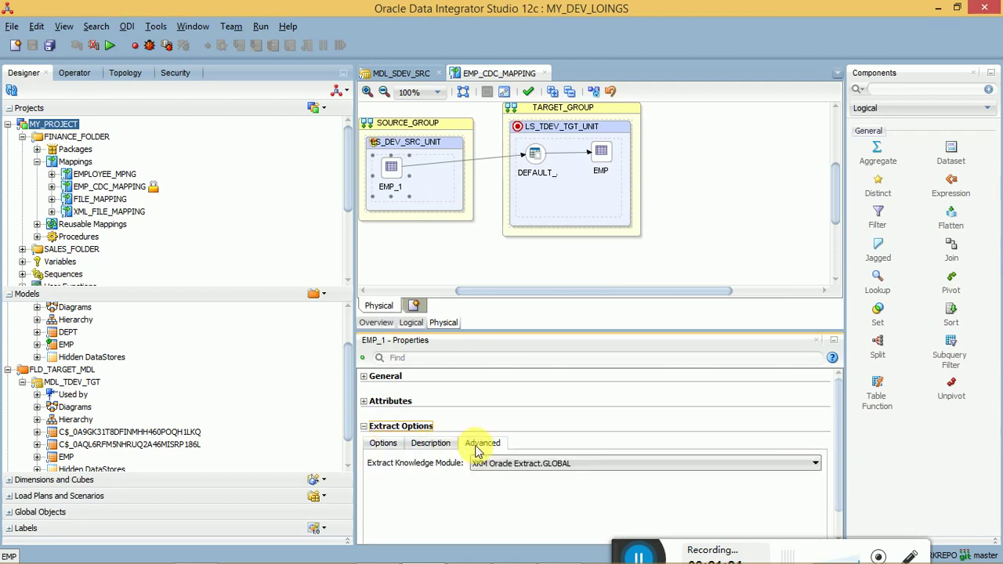
left_click(388, 403)
left_click(367, 402)
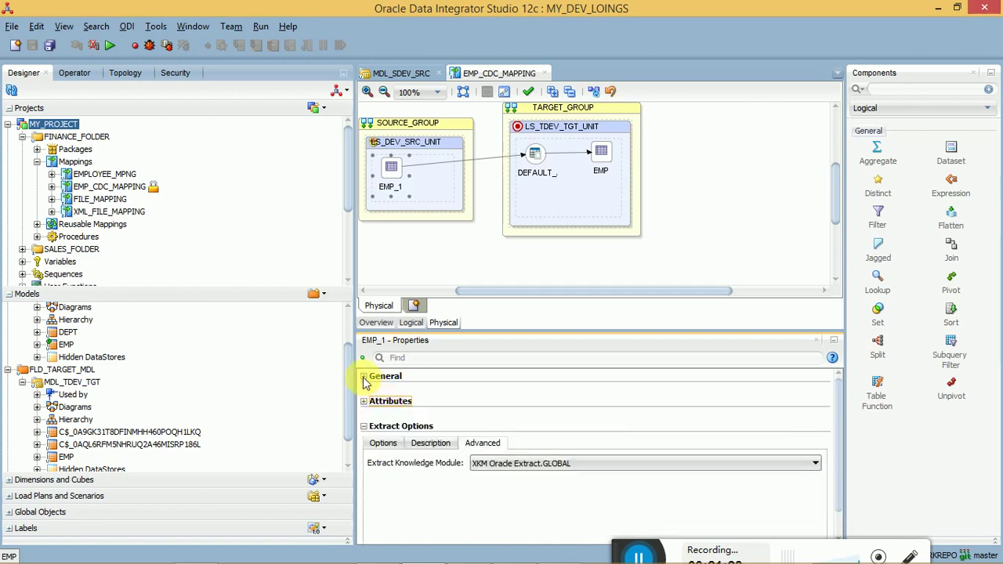
Enable Journalized Data Only in the general properties of source node EMP_1 and save the mapping.
left_click(363, 377)
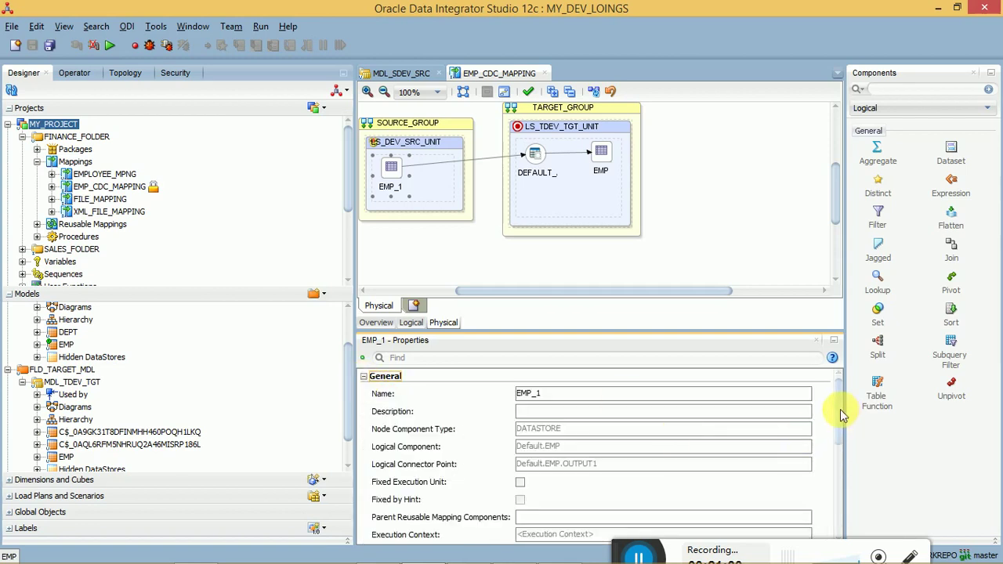
left_click_drag(840, 415, 840, 470)
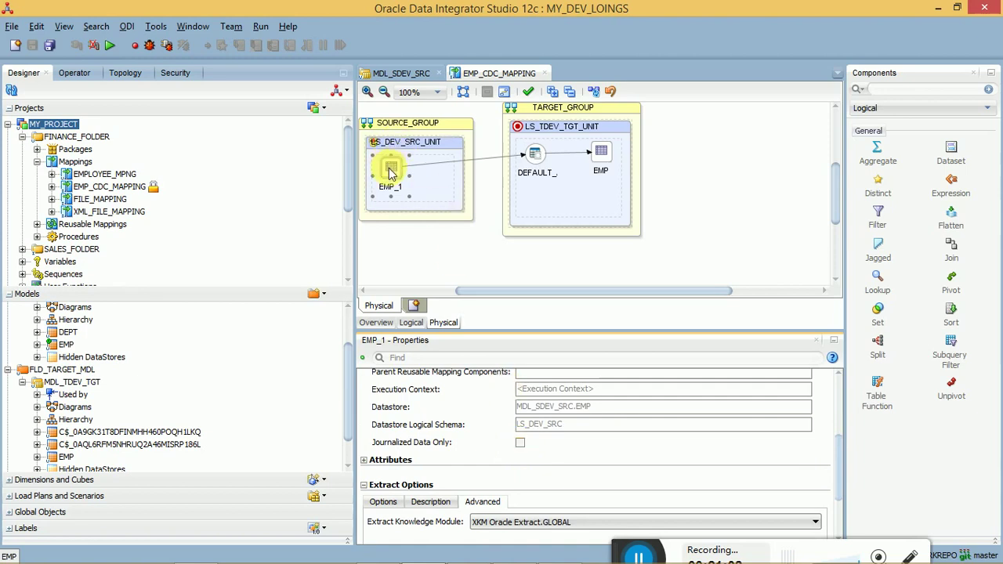
mouse_move(392, 174)
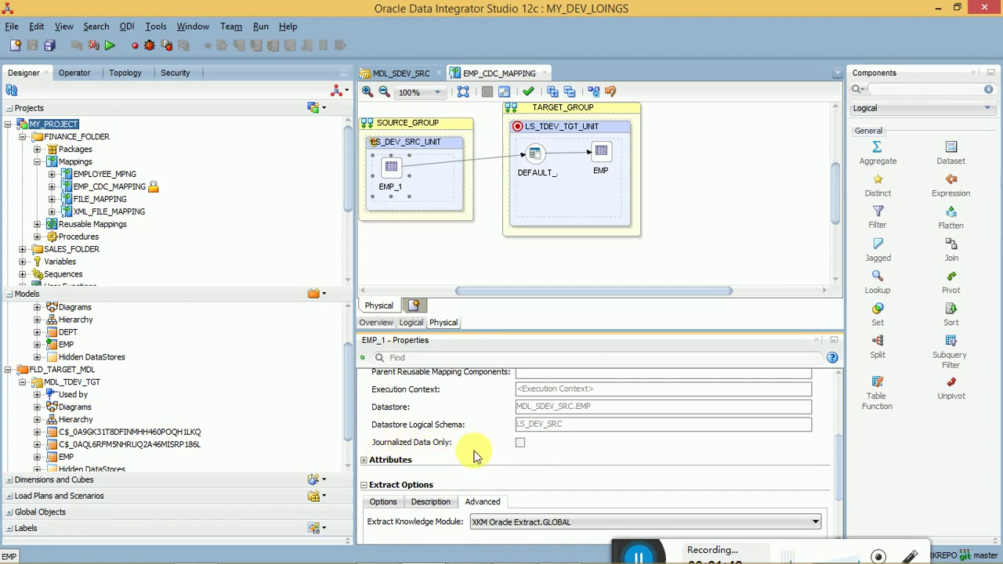
left_click(520, 444)
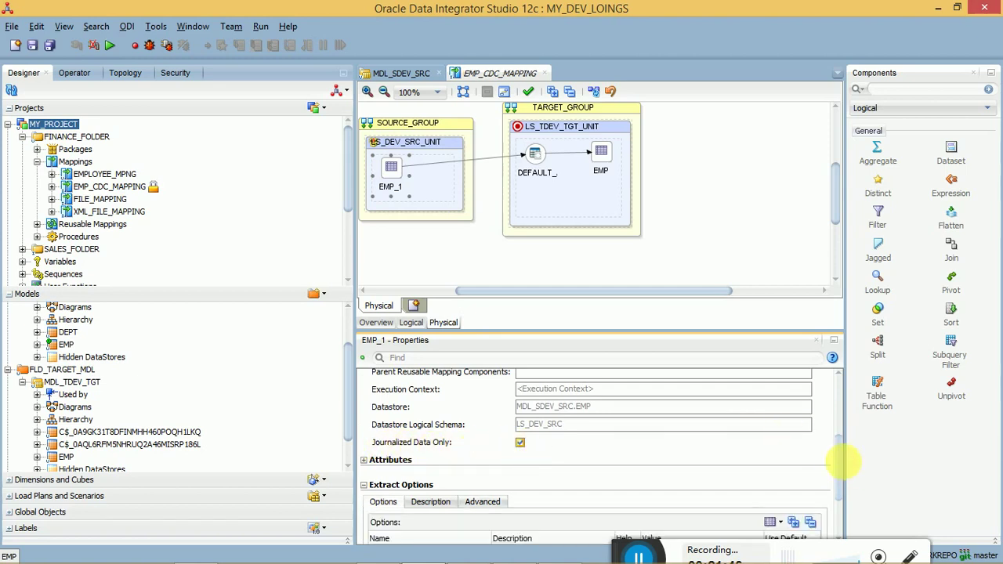
left_click_drag(840, 457, 833, 398)
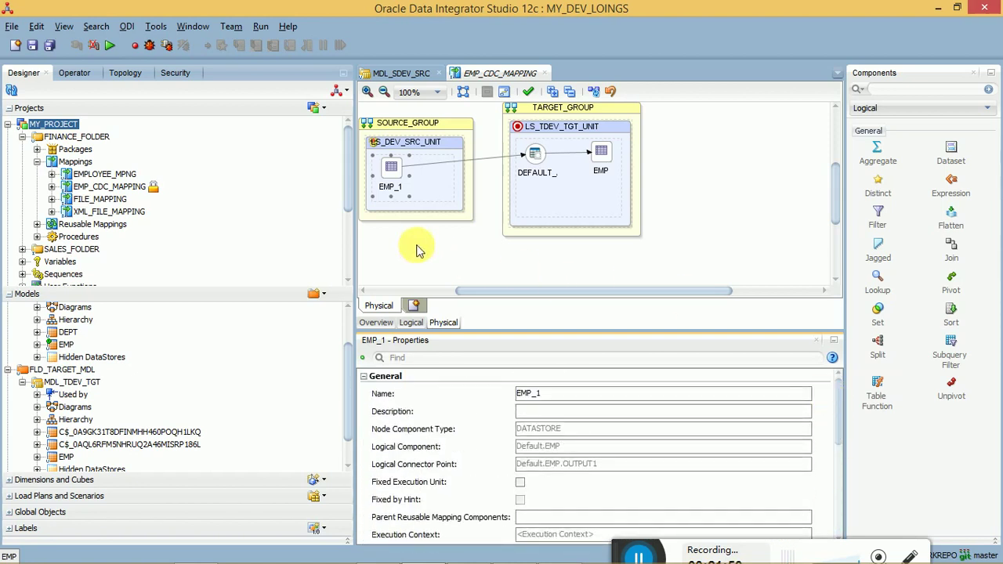
left_click(32, 47)
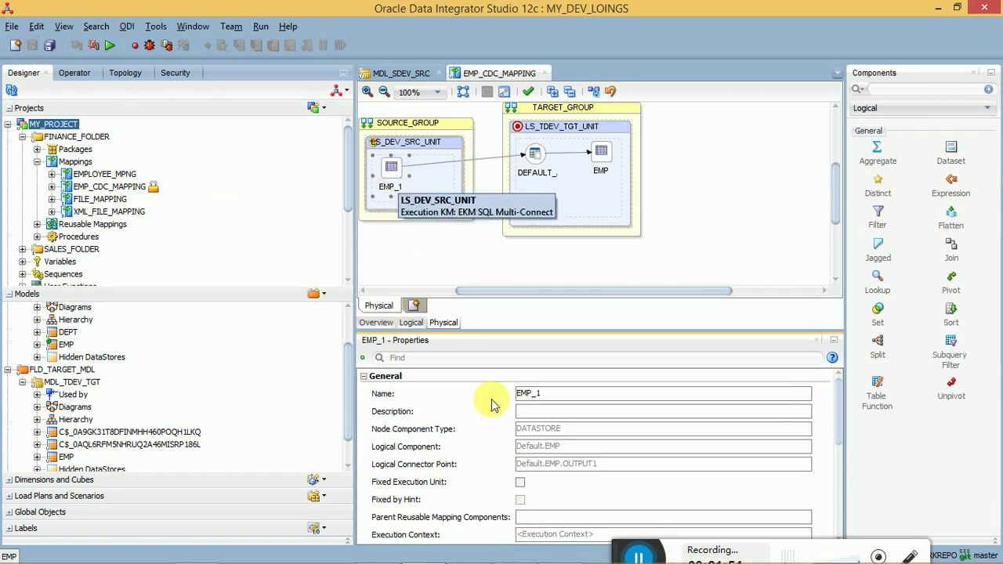
Recheck the Journalized Data Only setting of source node EMP_1 in the saved physical design.
mouse_move(389, 162)
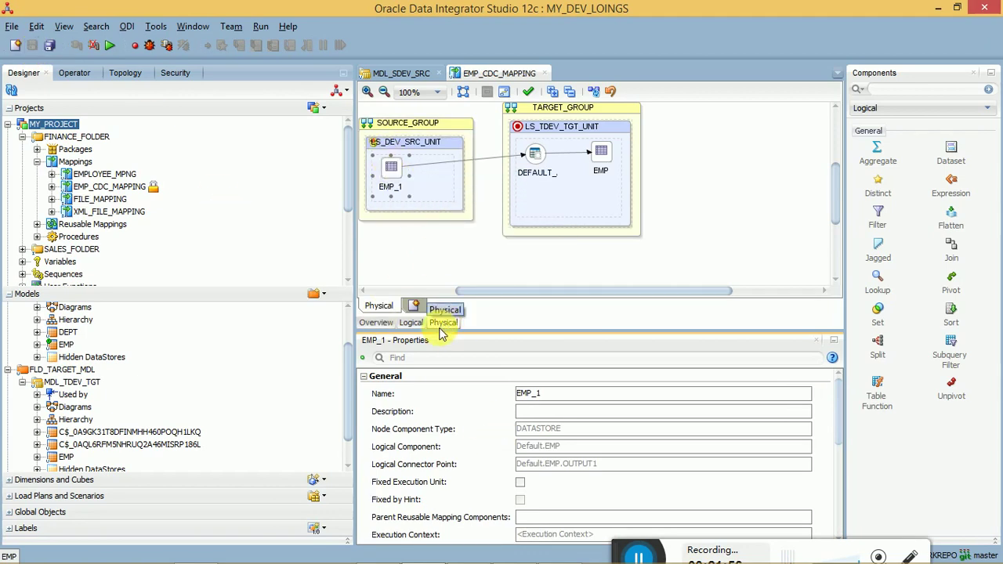
left_click(390, 166)
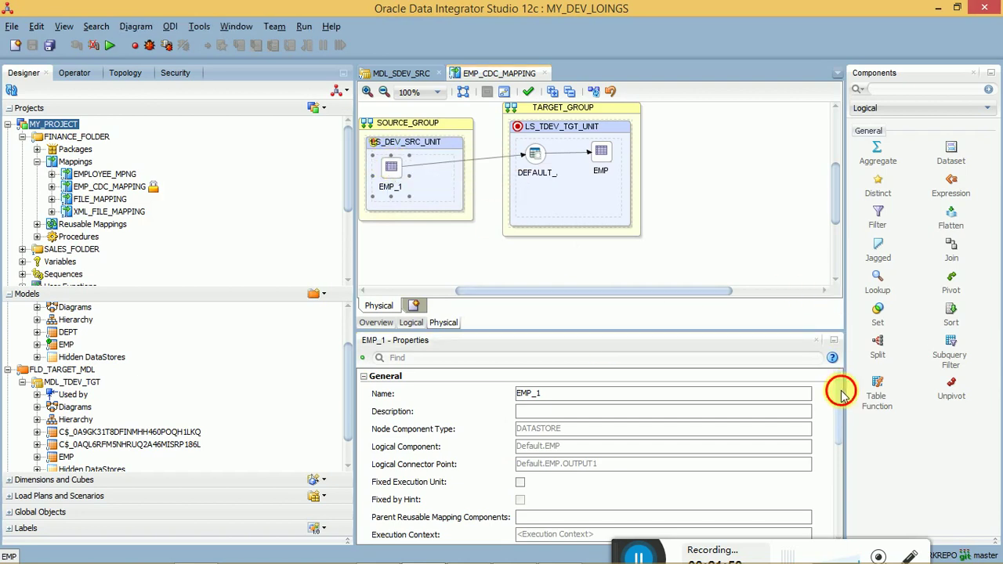
left_click_drag(841, 394, 840, 442)
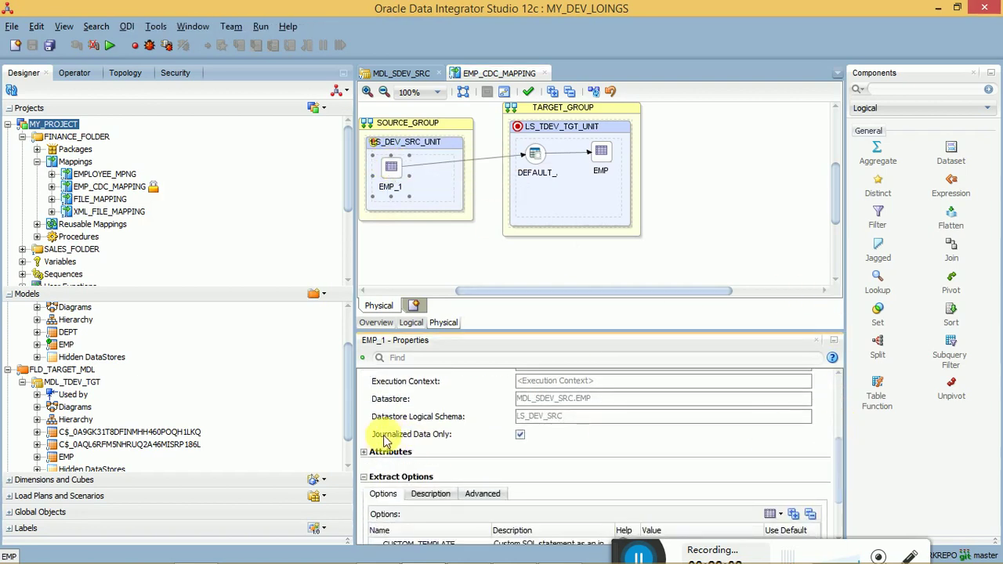
Simulate the mapping run again and examine the Load data task's source command, especially its FROM view and JRN_SUBSCRIBER filter.
left_click(110, 46)
left_click(416, 318)
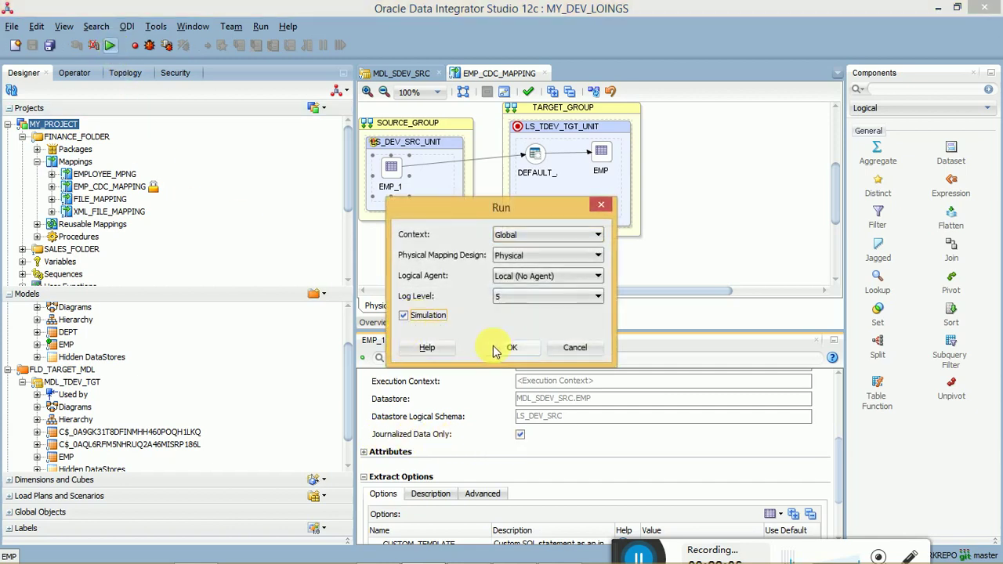
left_click(511, 349)
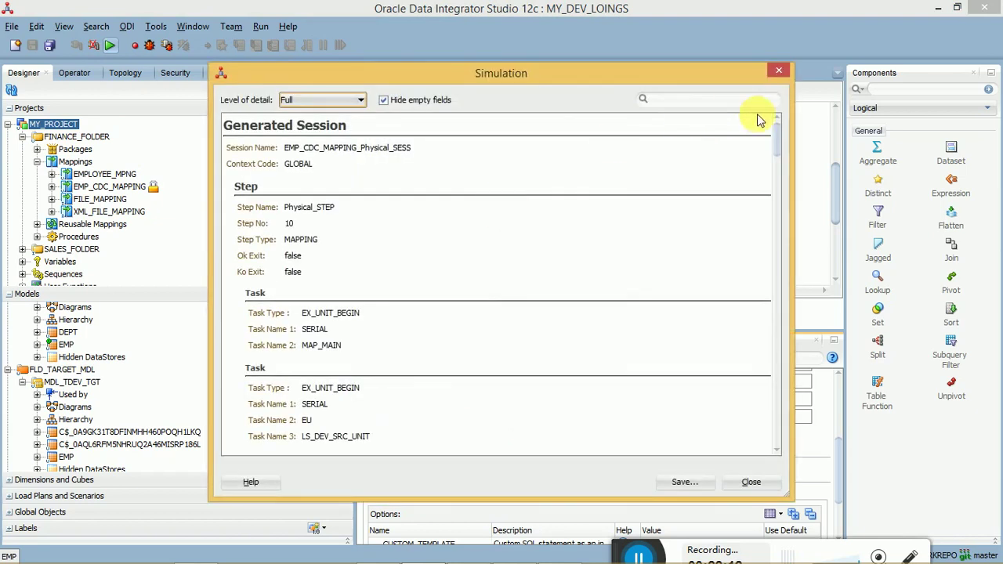
left_click_drag(776, 132, 779, 233)
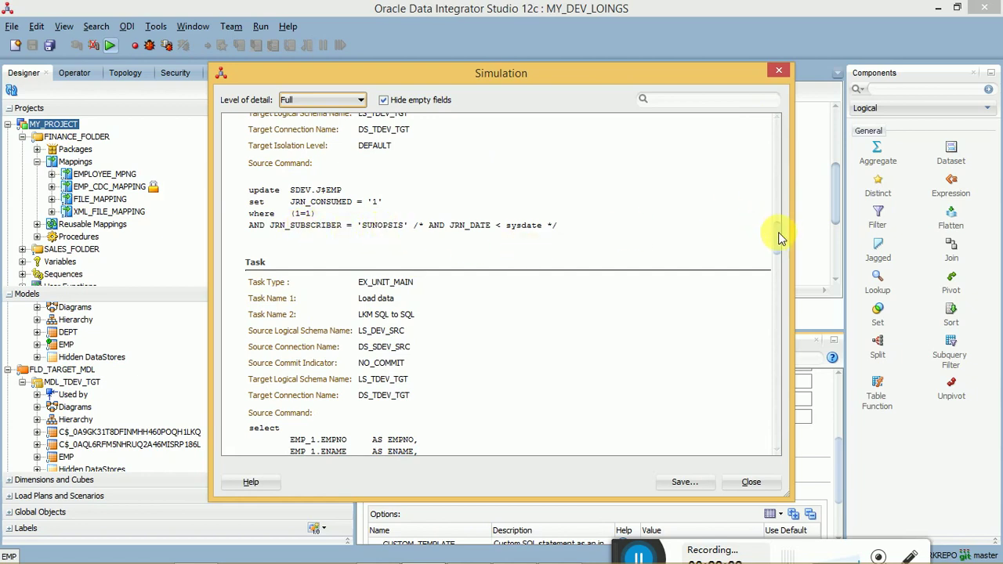
left_click_drag(778, 232, 781, 278)
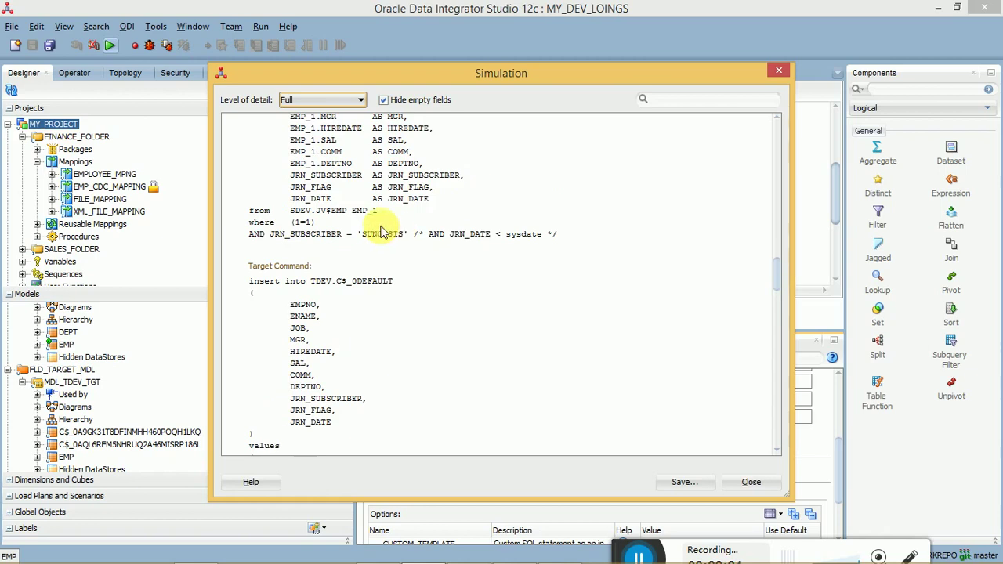
triple_click(330, 217)
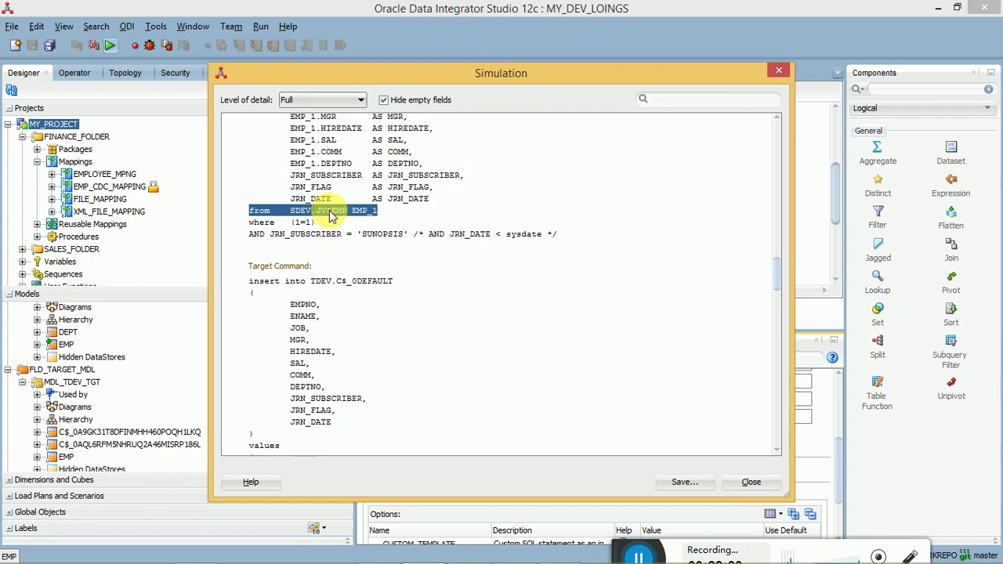
double_click(372, 235)
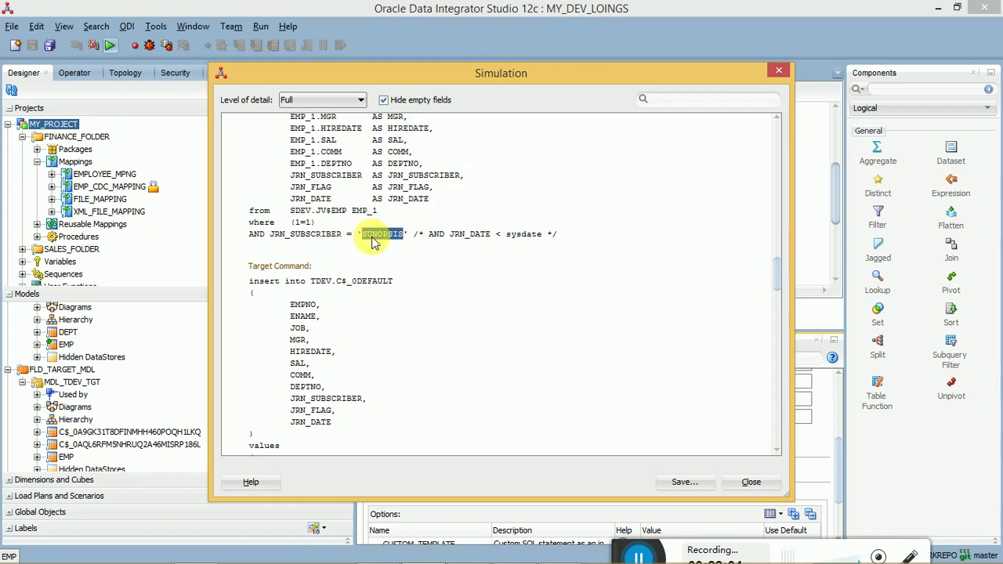
left_click(339, 216)
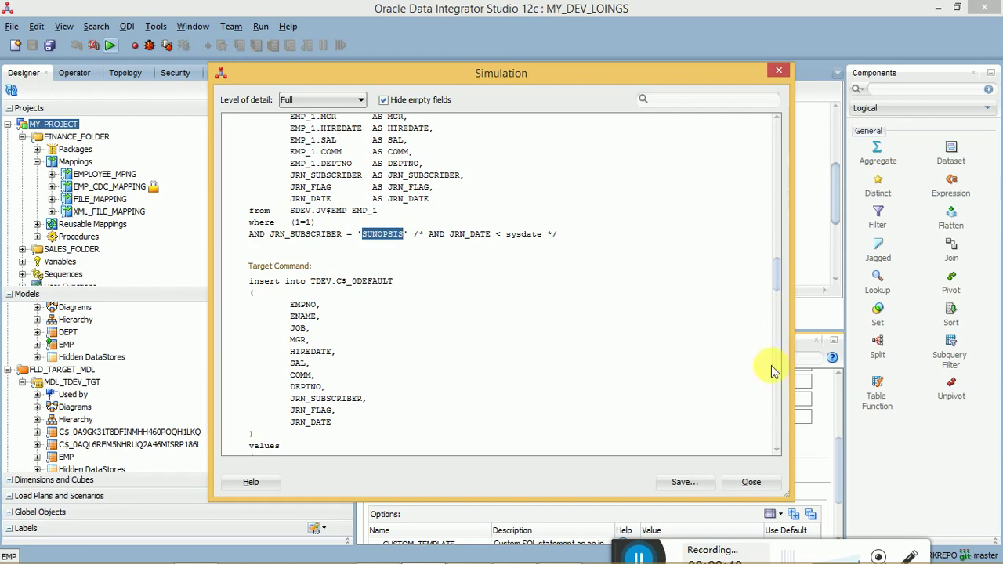
Close the simulation report and run the mapping for real with the Global context, Physical design, Local (No Agent) and log level 5.
left_click(750, 481)
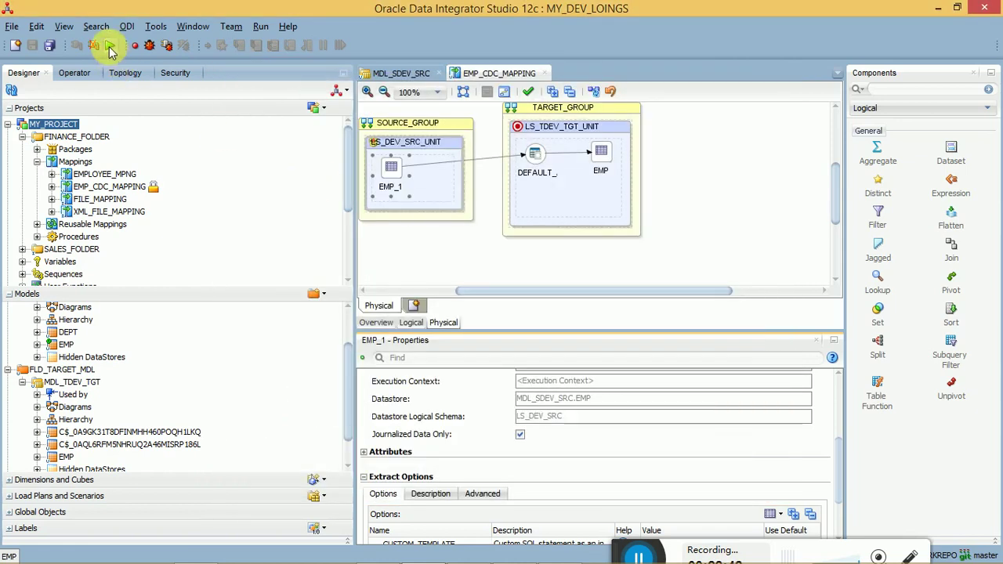
left_click(110, 47)
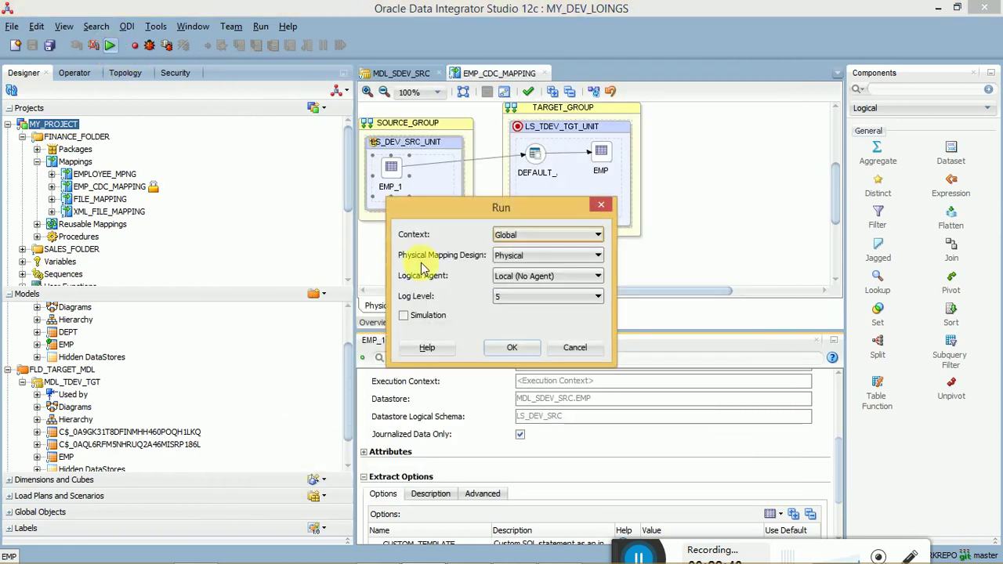
left_click(516, 345)
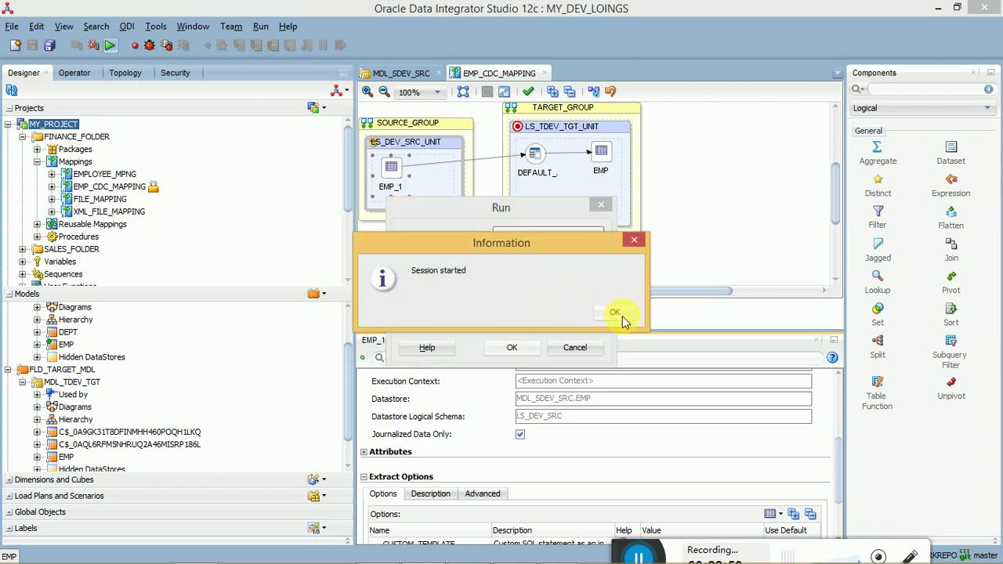
left_click(615, 313)
Refresh the Operator session list and expand the new EMP_CDC_MAPPING session down to the tasks of LS_TDEV_TGT_UNIT.
left_click(79, 72)
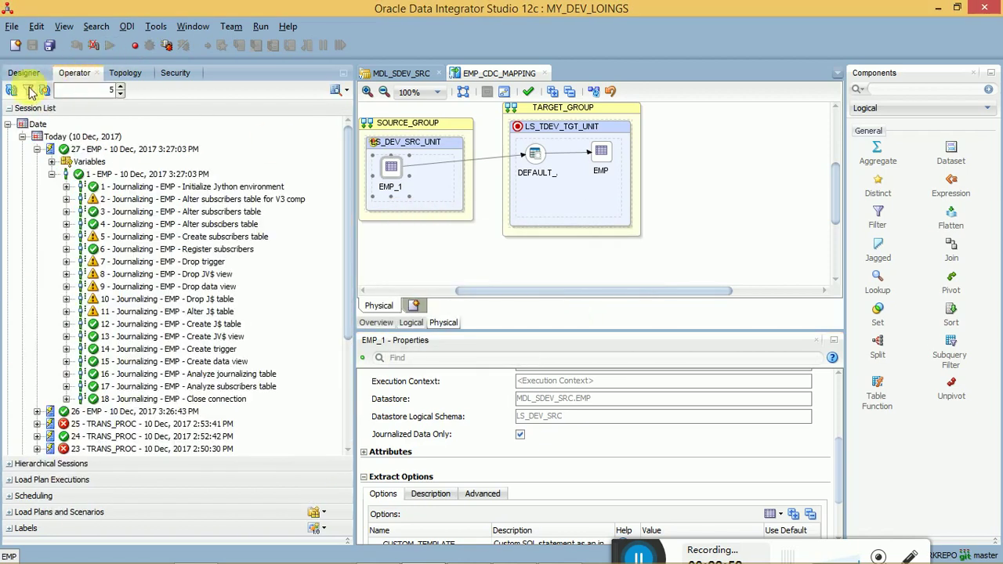
left_click(11, 90)
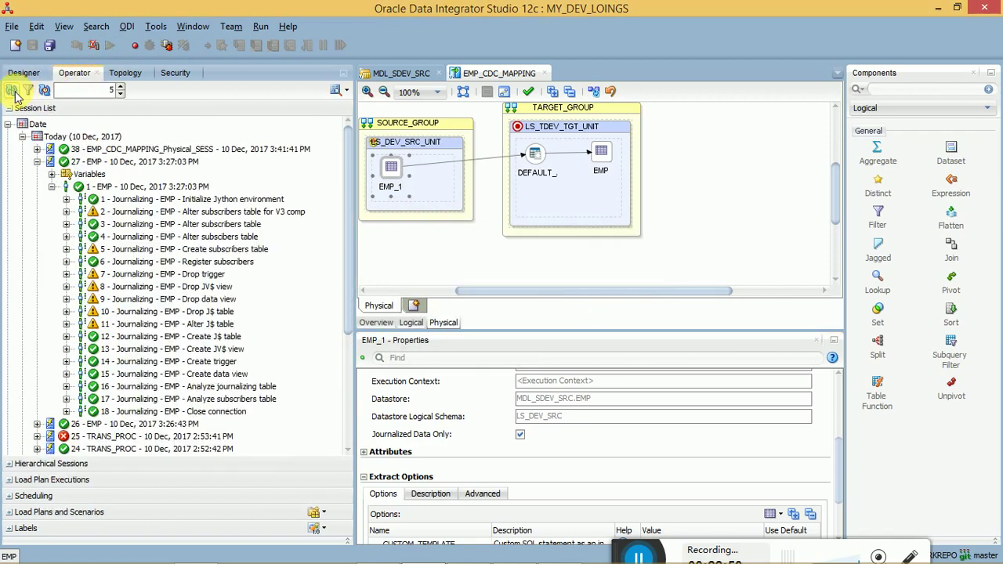
left_click(37, 162)
left_click(37, 148)
left_click(51, 174)
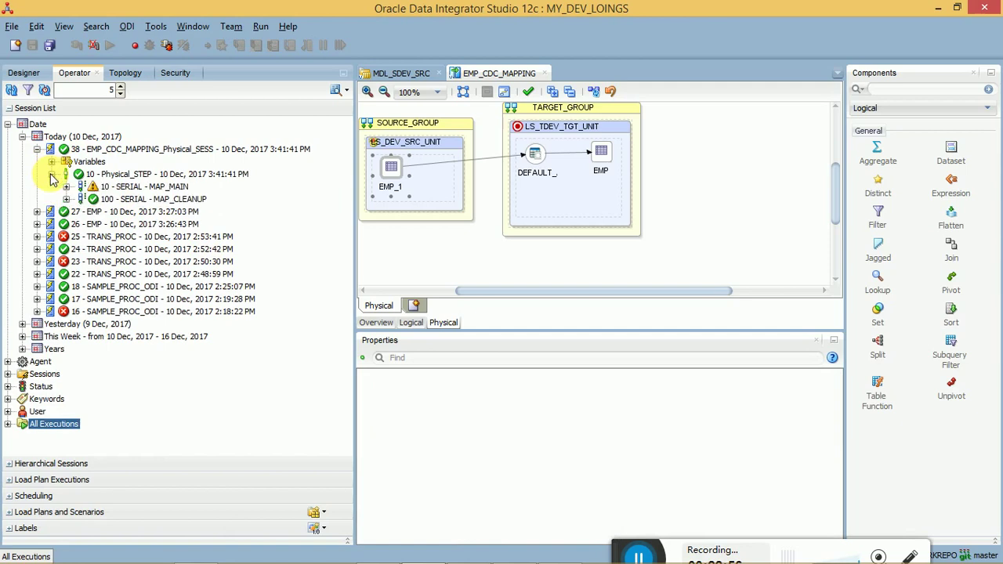
left_click(66, 187)
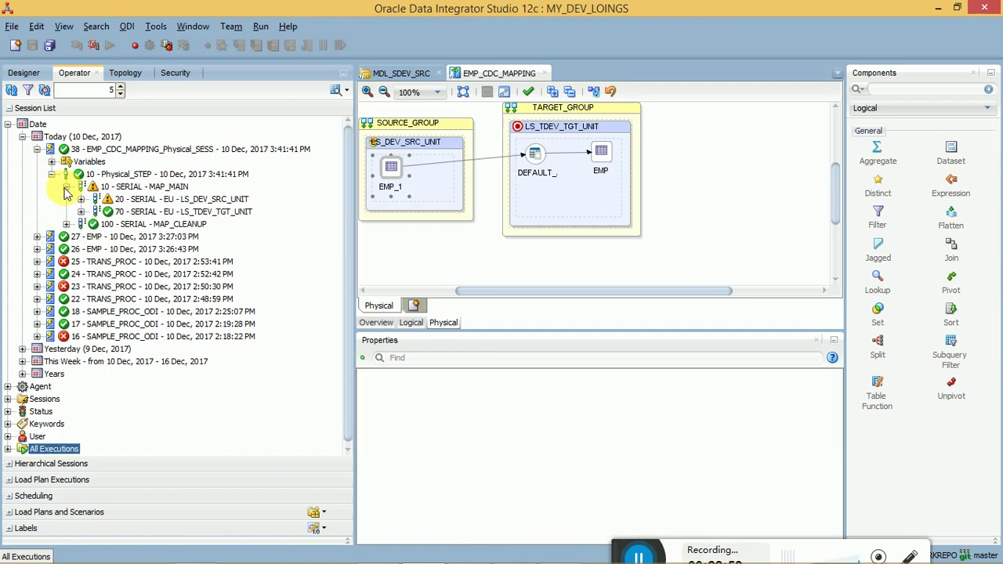
left_click(95, 212)
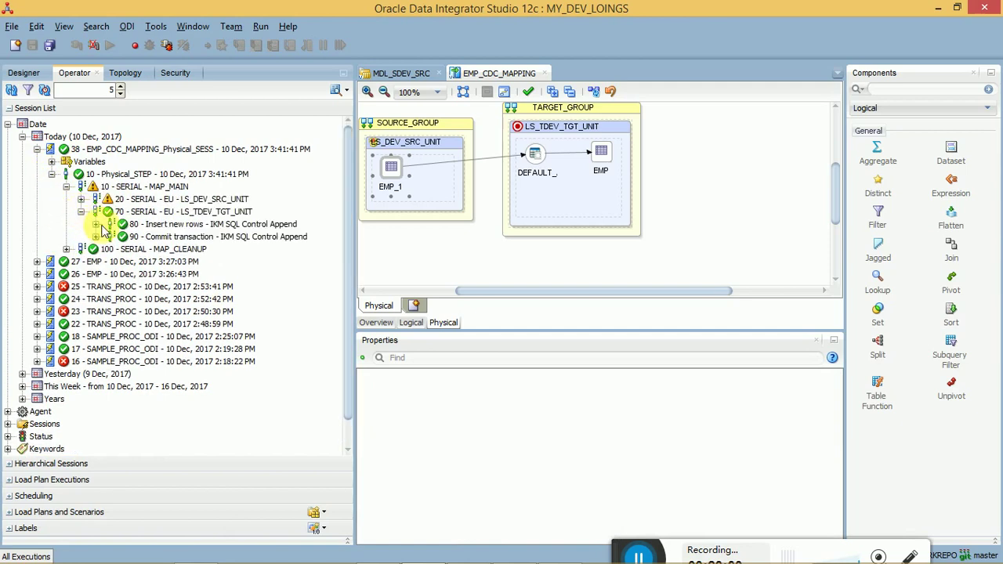
Check the number of inserts recorded for the Insert new rows task and read its executed target code.
double_click(132, 224)
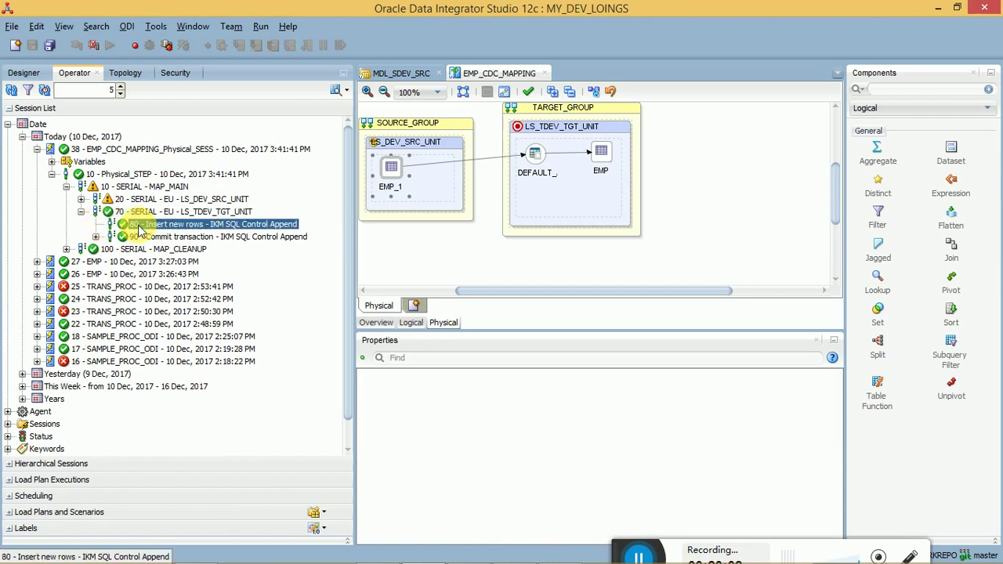
double_click(513, 263)
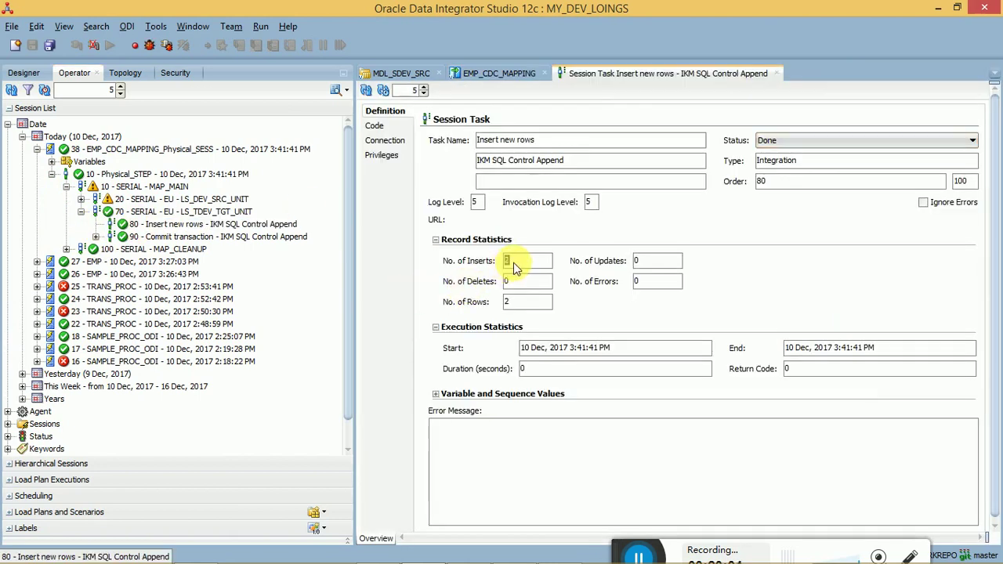
left_click(379, 127)
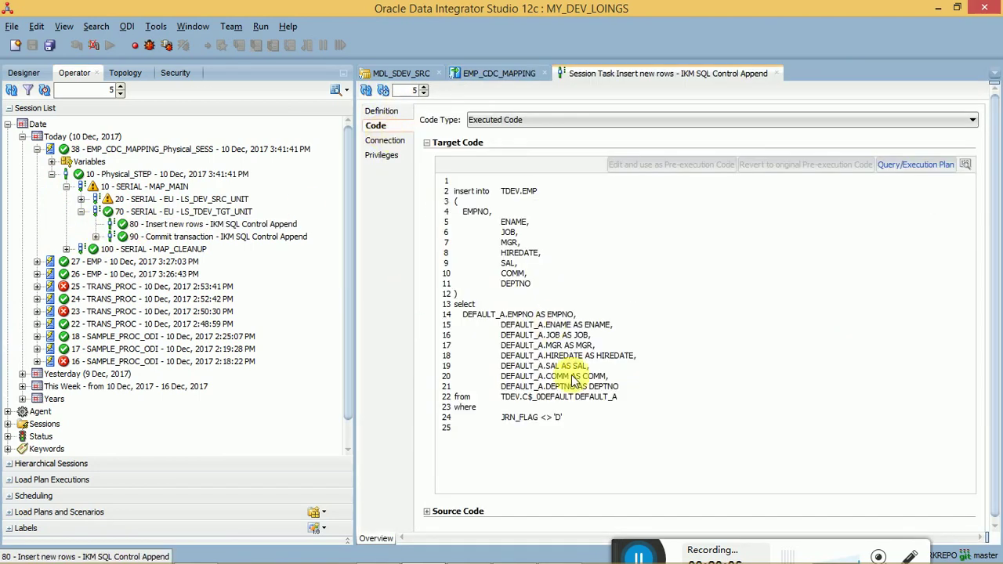
Examine the Lock journalized table task's source code, especially the JRN_CONSUMED assignment and JRN_SUBSCRIBER filter, and close the task.
left_click(81, 199)
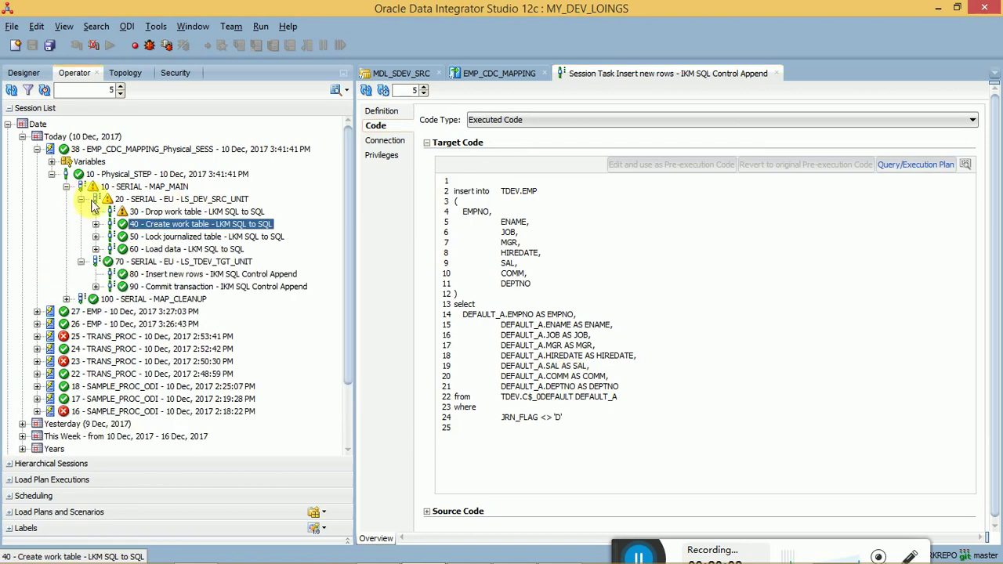
left_click(137, 224)
double_click(163, 238)
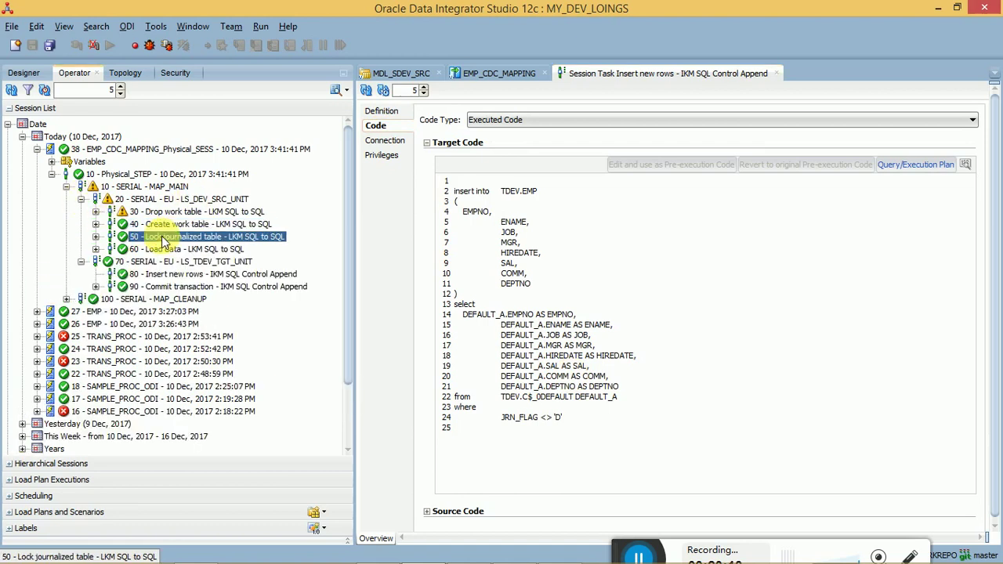
left_click(372, 127)
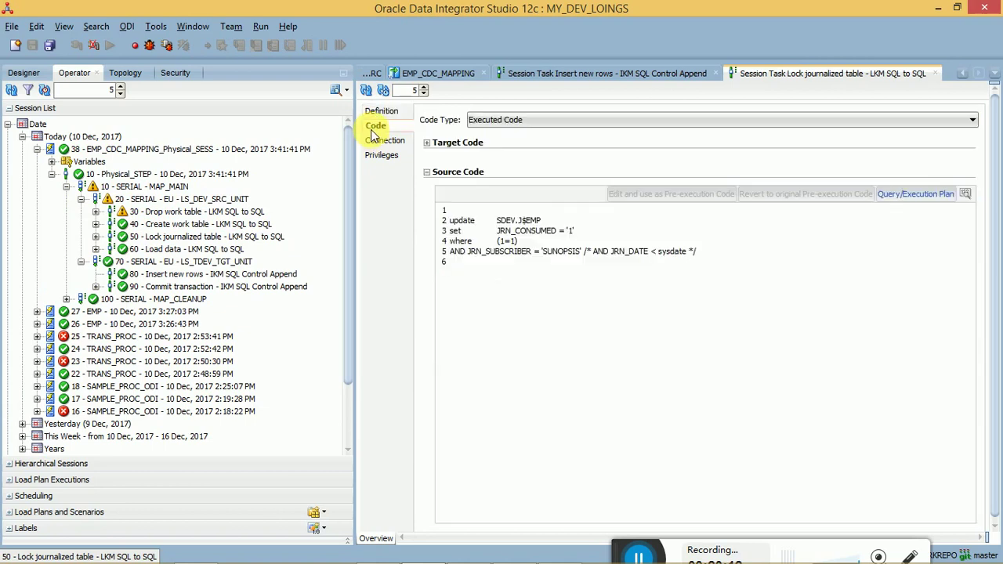
triple_click(529, 232)
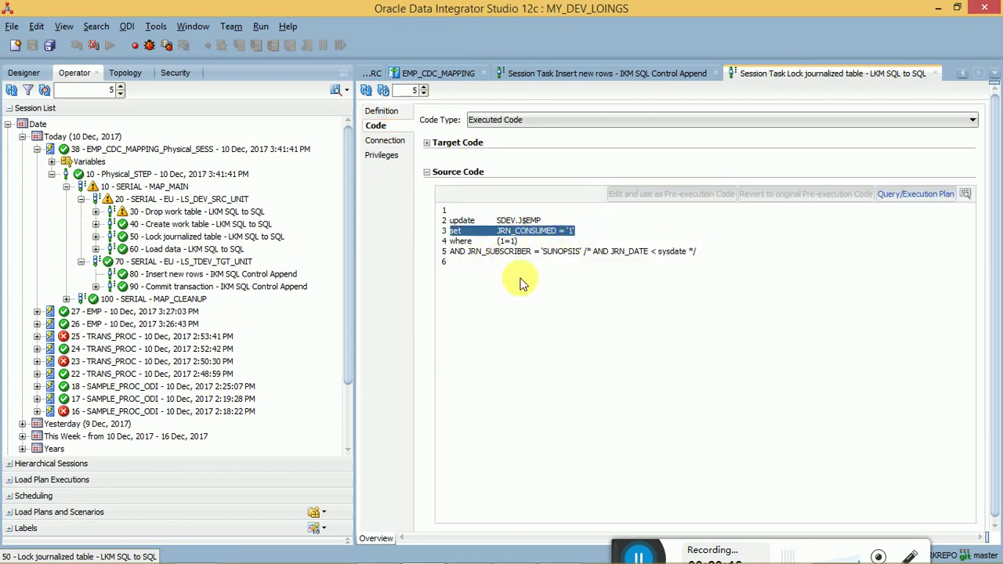
double_click(561, 251)
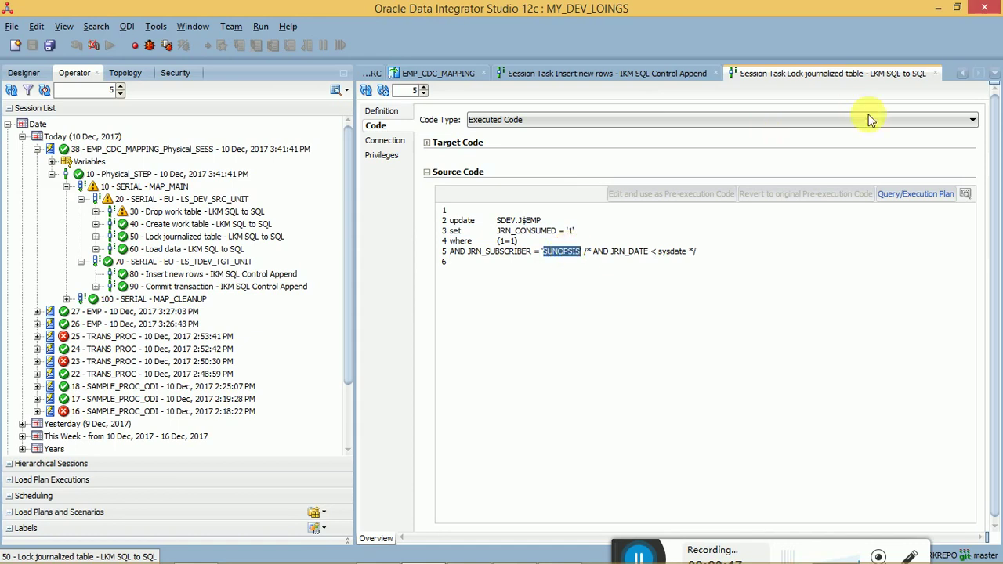
left_click(934, 73)
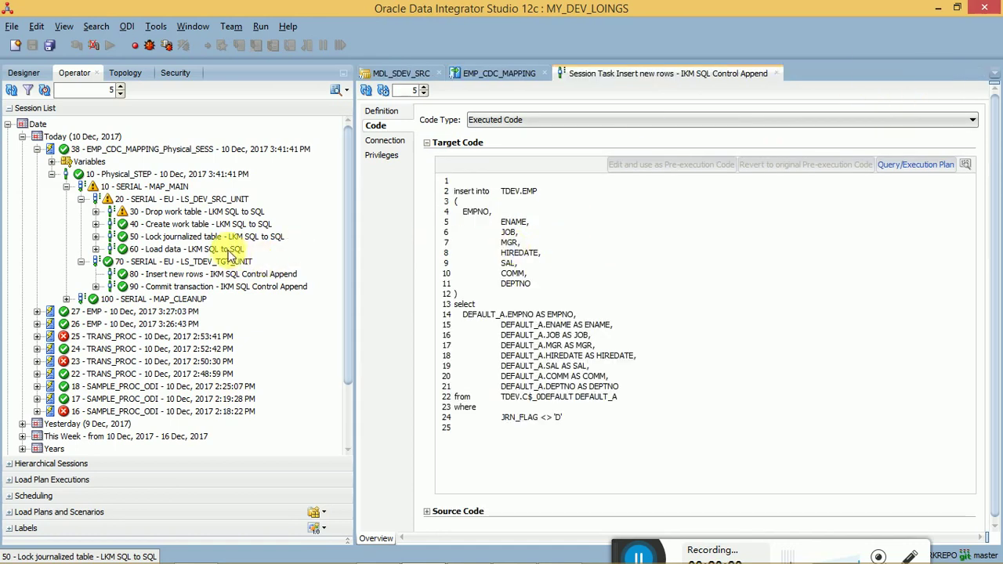
Inspect the Load data task's executed source code, focusing on its FROM view, and close the open session tasks.
double_click(223, 249)
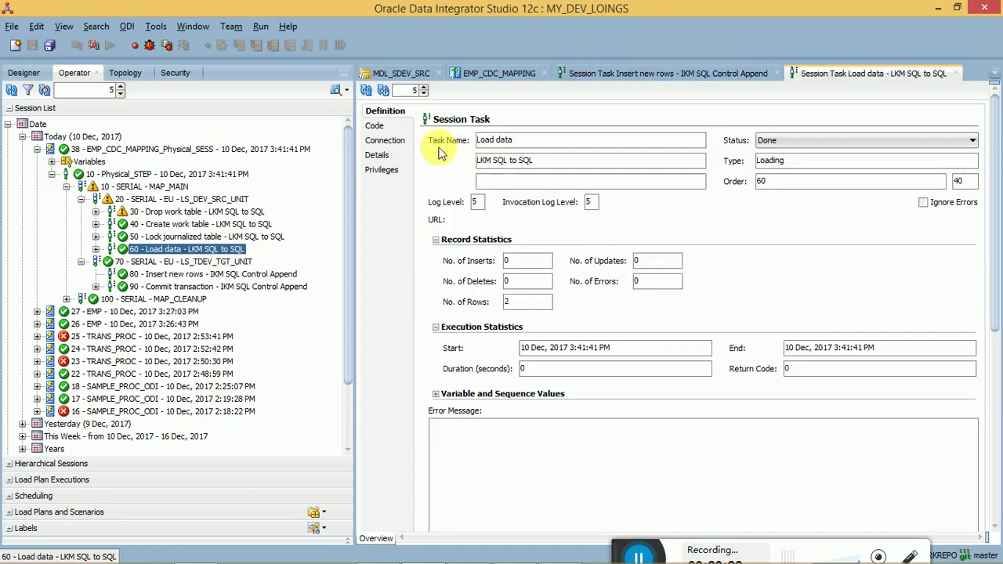
left_click(374, 126)
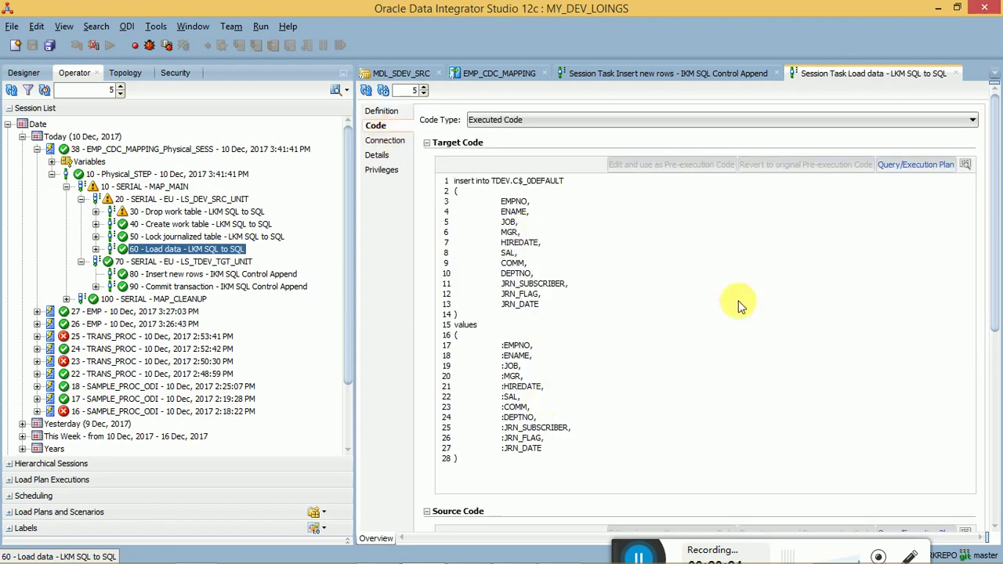
scroll(997, 219, "down", 10)
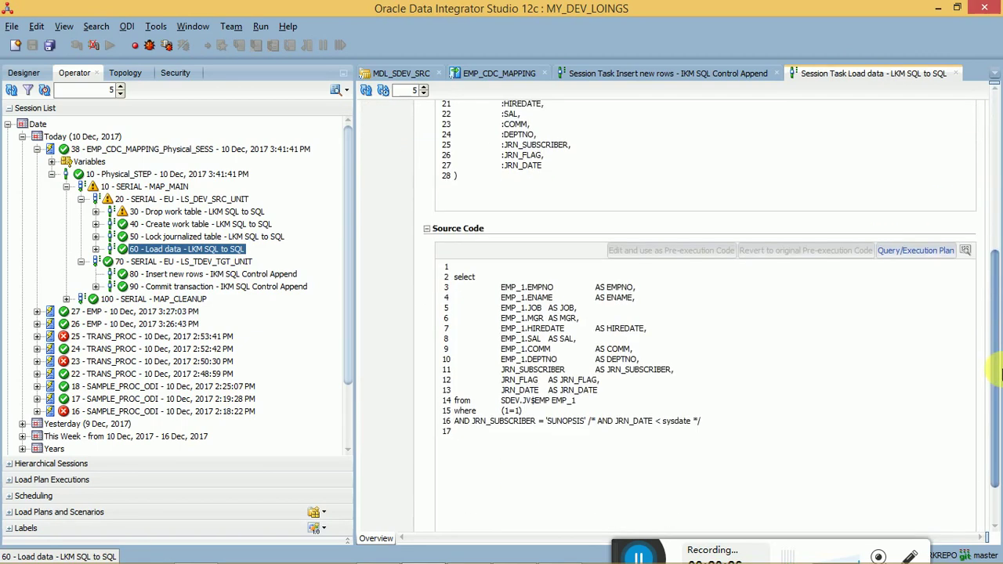
triple_click(520, 354)
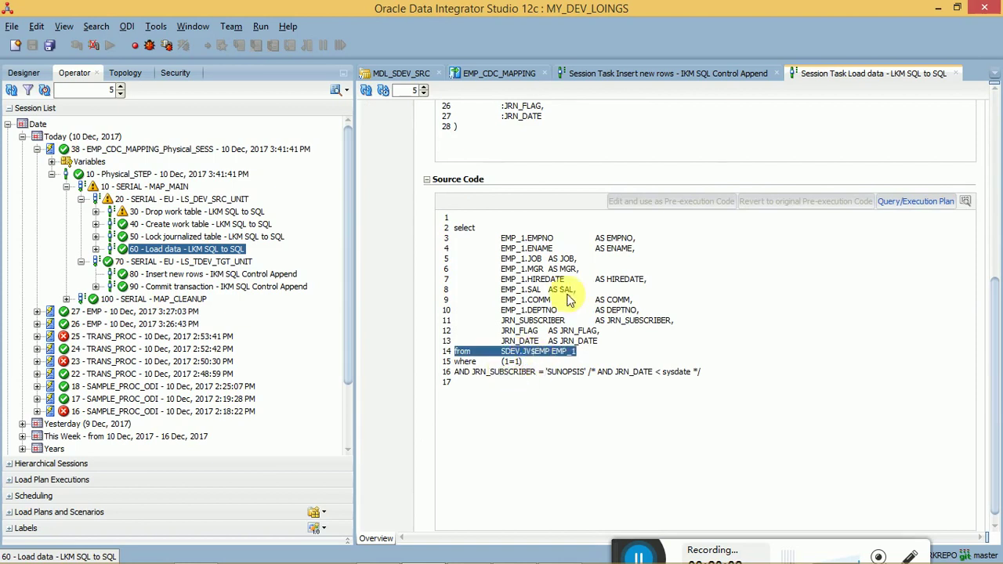
left_click(956, 73)
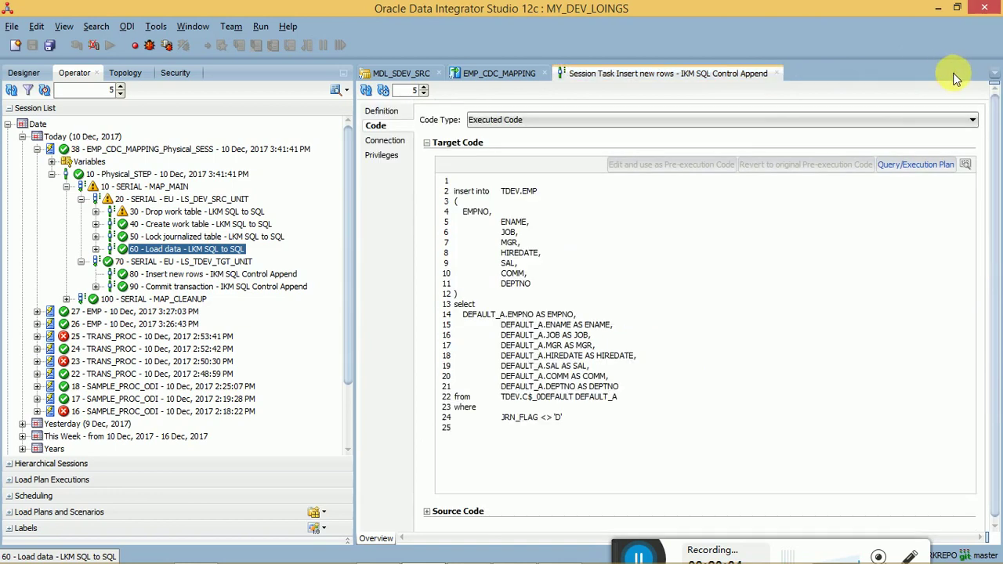
left_click(776, 73)
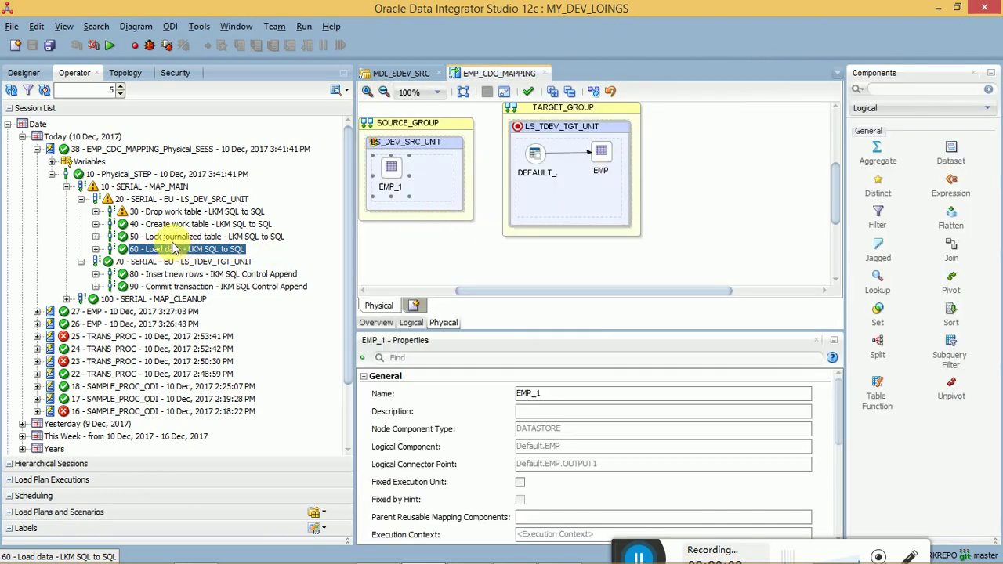
Reopen the Load data task to review its target insert and source select statements, and close it again.
left_click(188, 237)
left_click(190, 226)
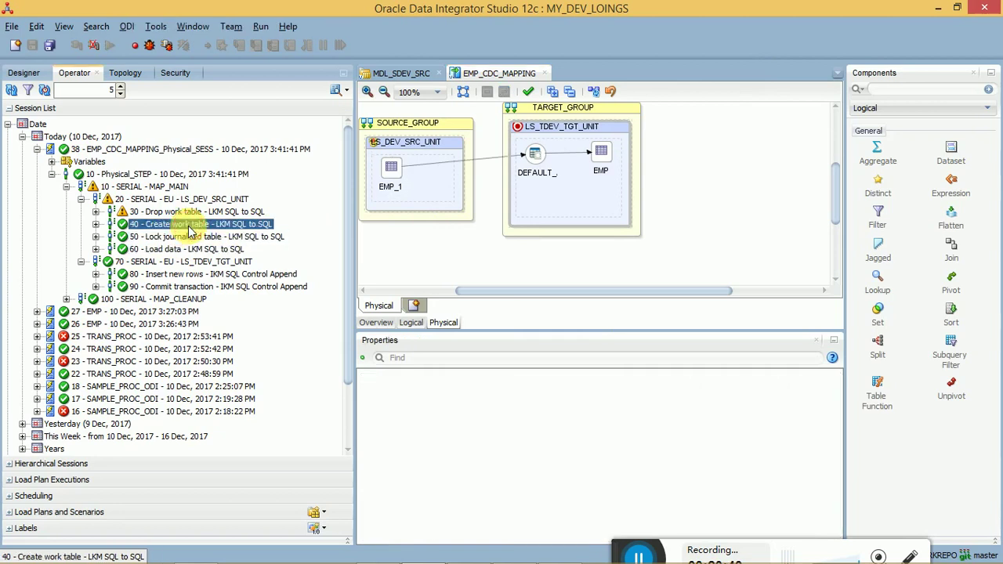
double_click(196, 249)
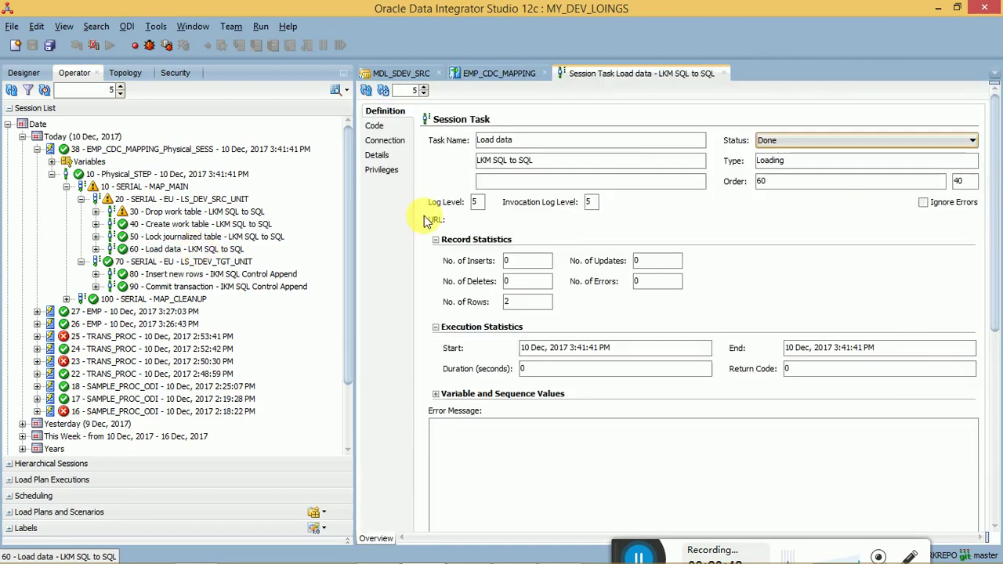
left_click(375, 127)
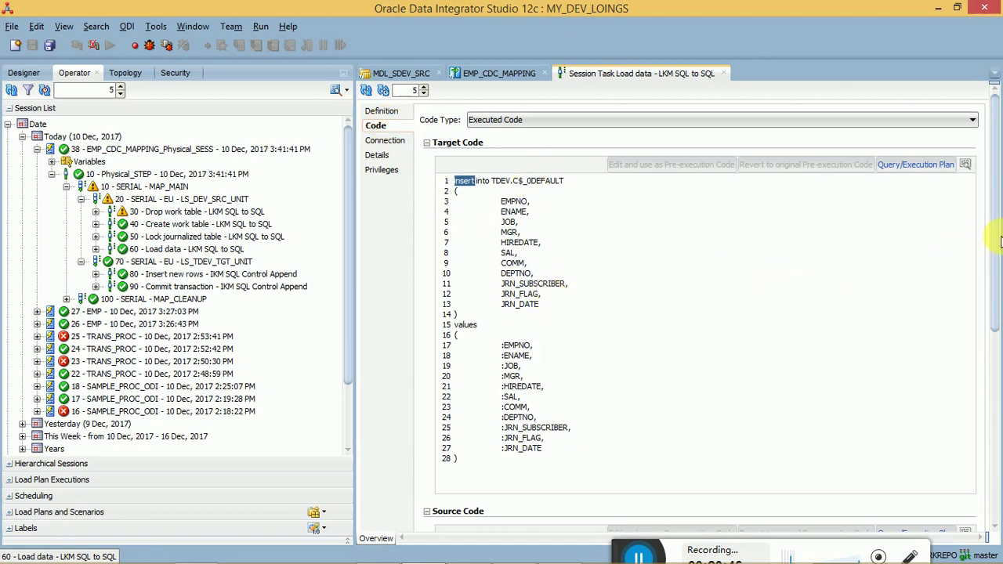
left_click_drag(996, 239, 994, 509)
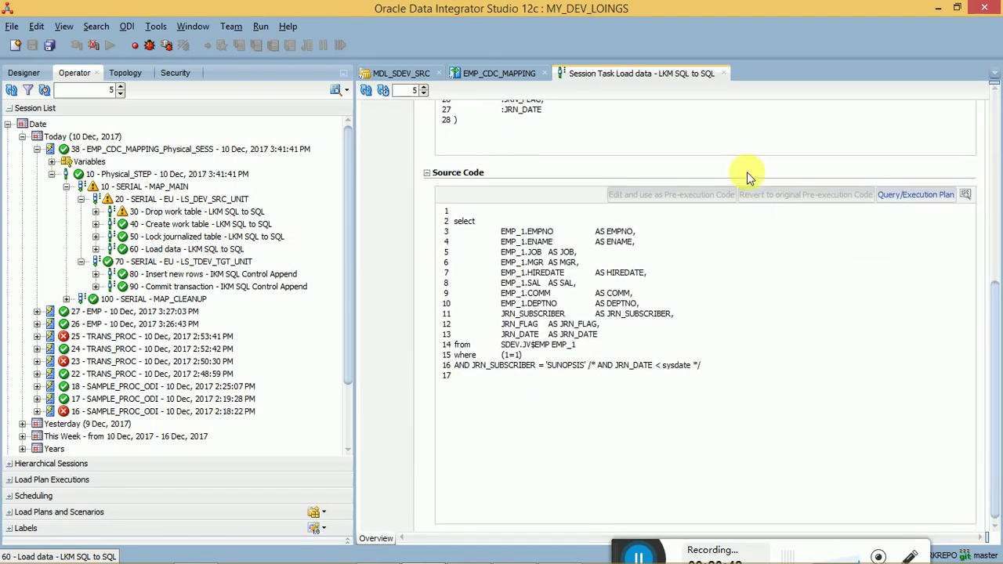
left_click(724, 73)
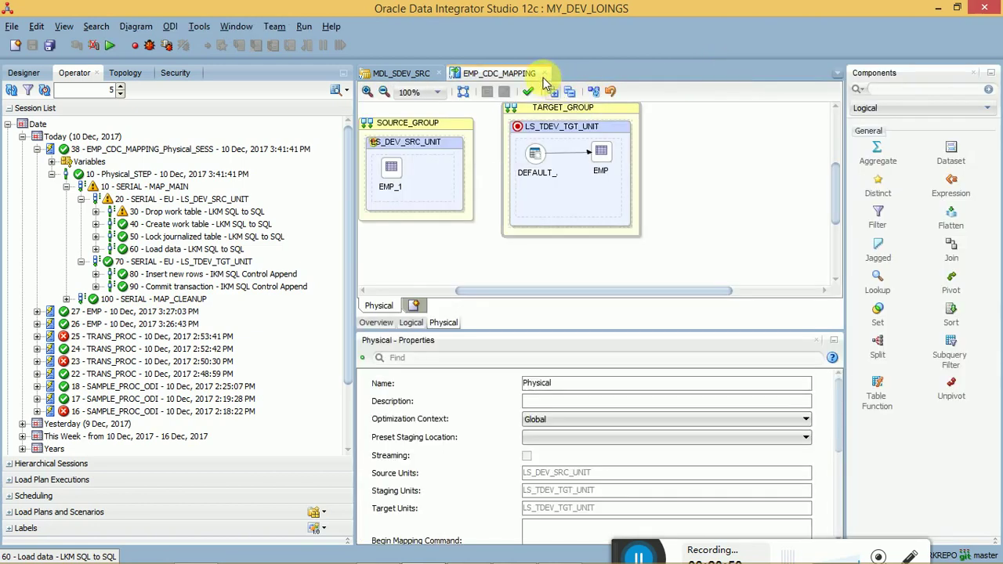
Collapse today's sessions, return to the Designer and look at the actions available for the source EMP datastore, including Changed Data Capture.
left_click(66, 186)
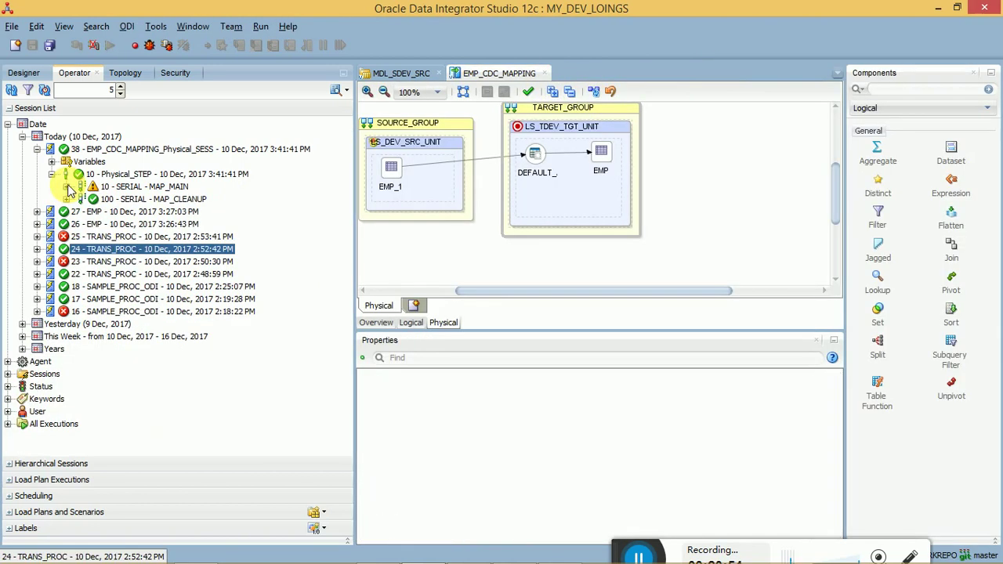
left_click(37, 149)
left_click(22, 136)
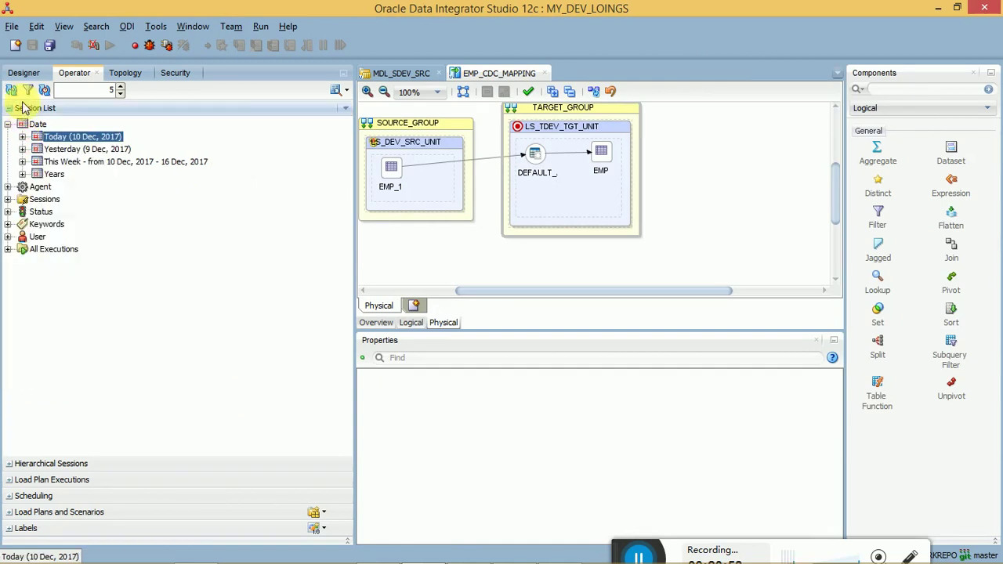
left_click(24, 73)
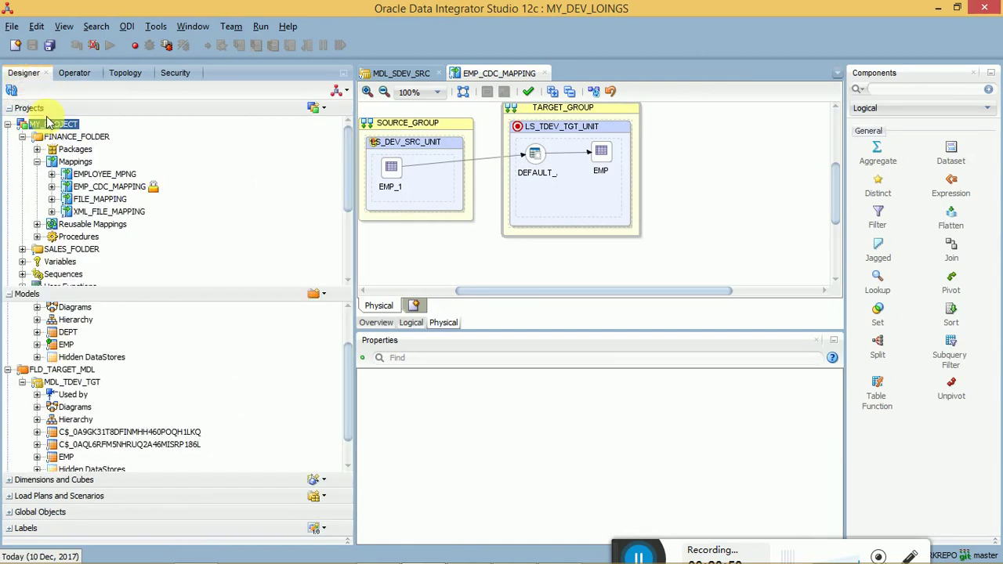
left_click(64, 345)
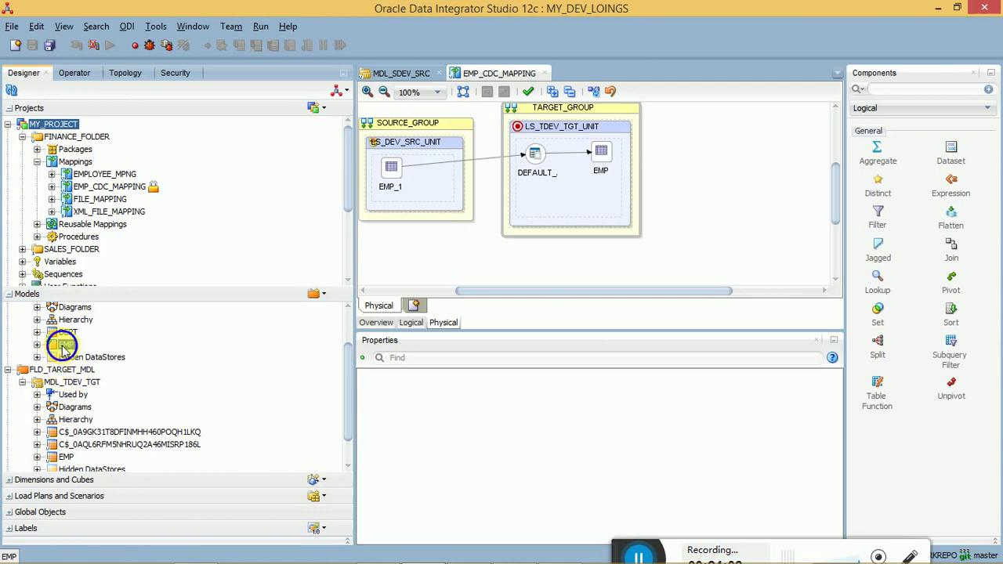
right_click(63, 347)
mouse_move(189, 300)
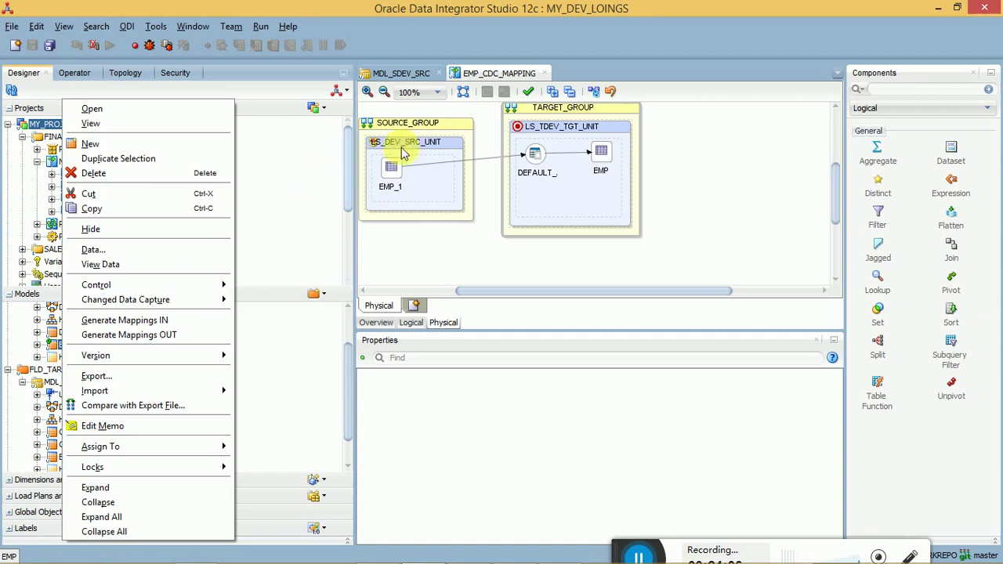
Review EMP_1's Journalized Data Only setting and the subscriber in the logical source EMP's Journalized Data Filter, then return to the physical design.
left_click(394, 172)
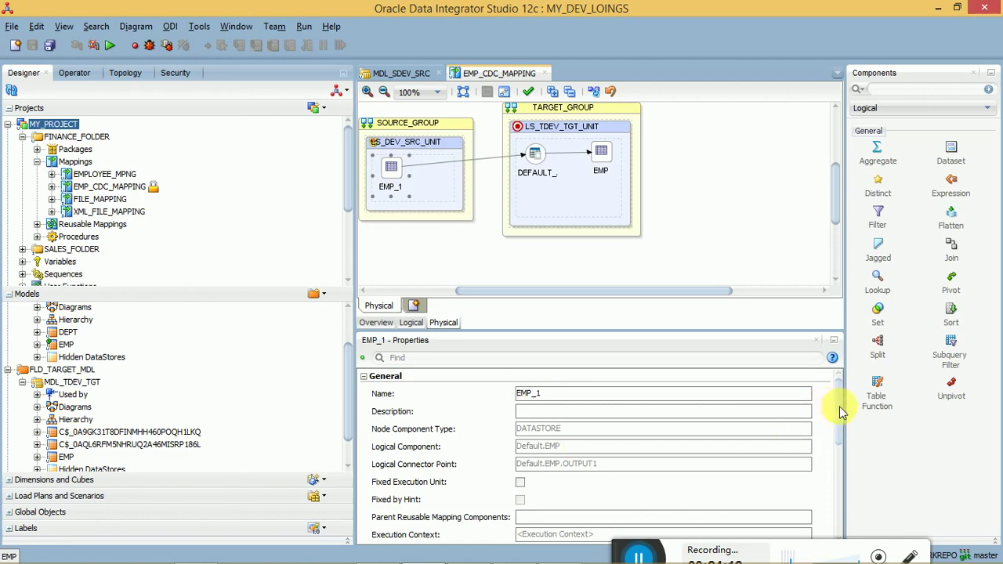
left_click_drag(839, 406, 842, 470)
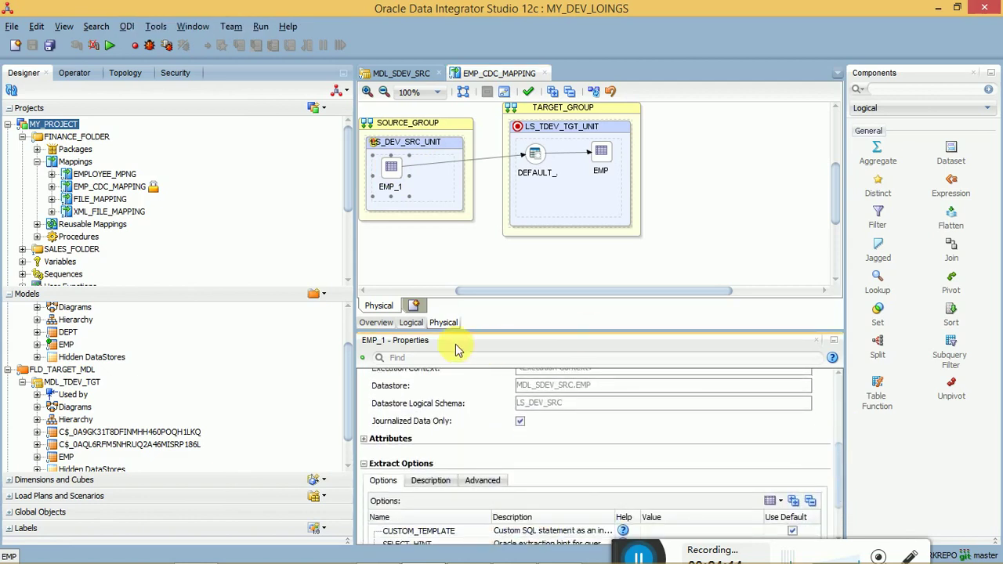
left_click(411, 325)
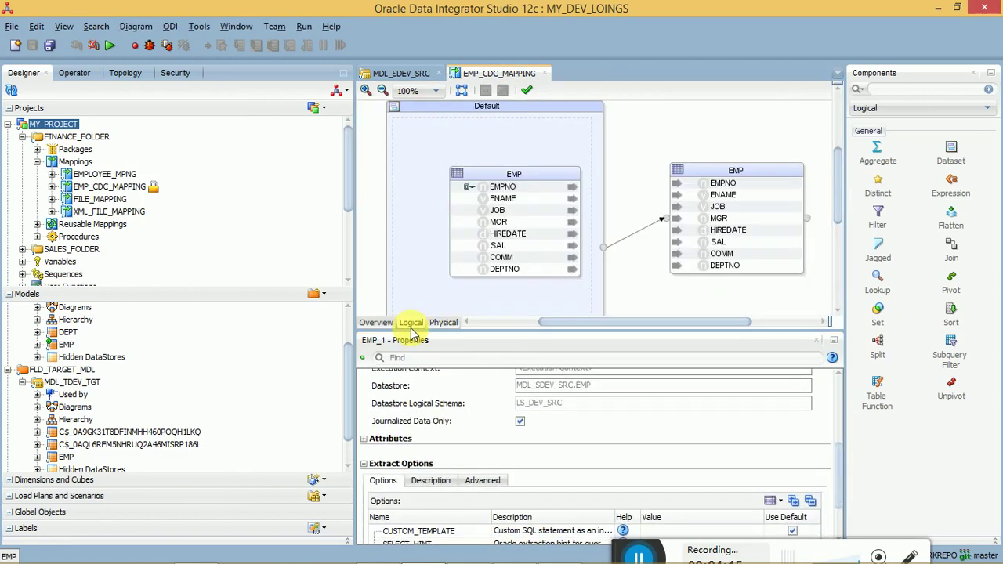
left_click(531, 175)
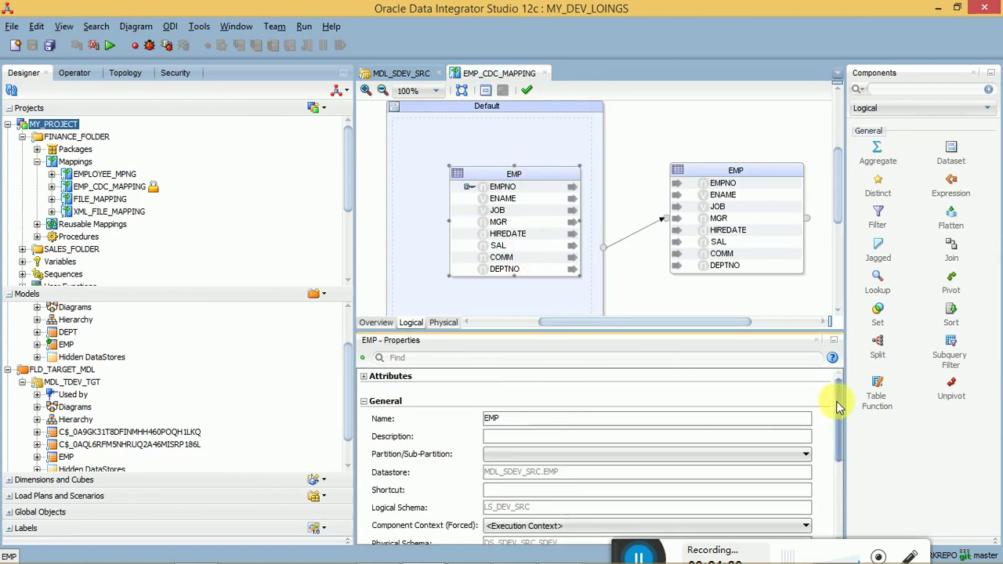
scroll(838, 406, "down", 3)
double_click(573, 481)
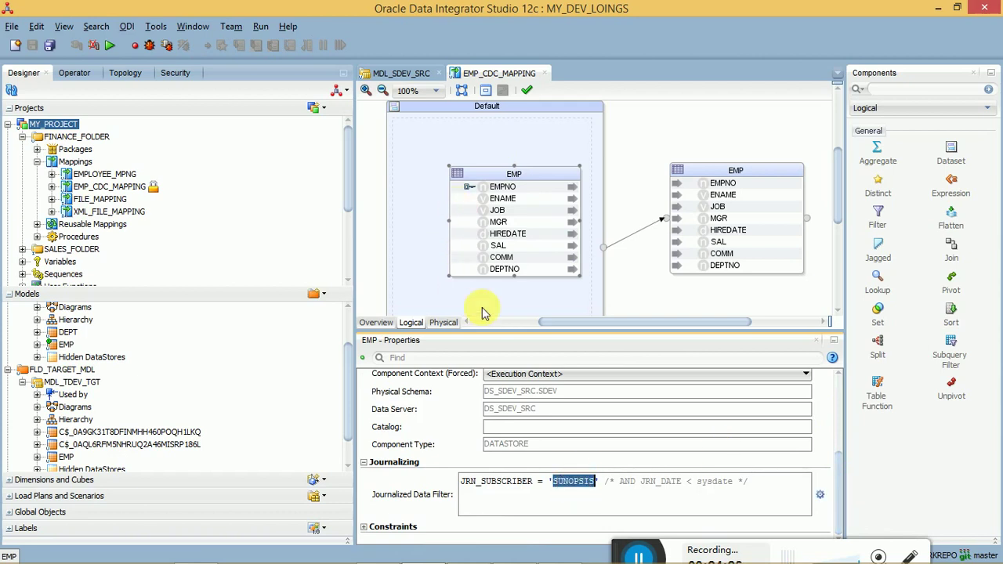
left_click(443, 322)
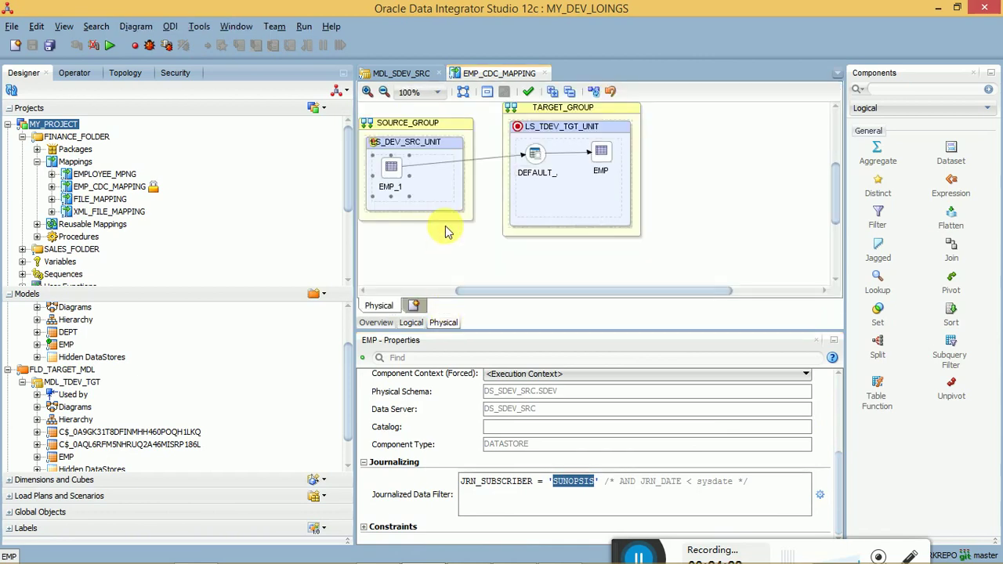